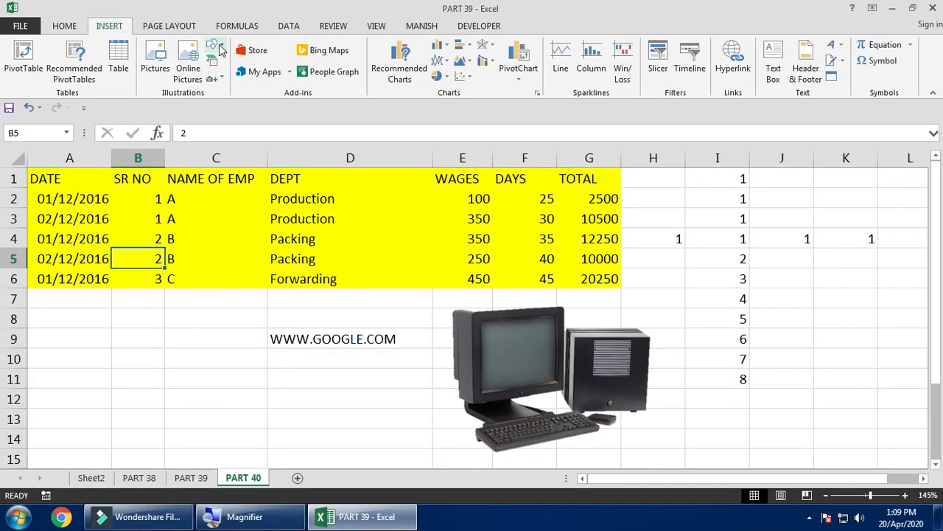
click(215, 47)
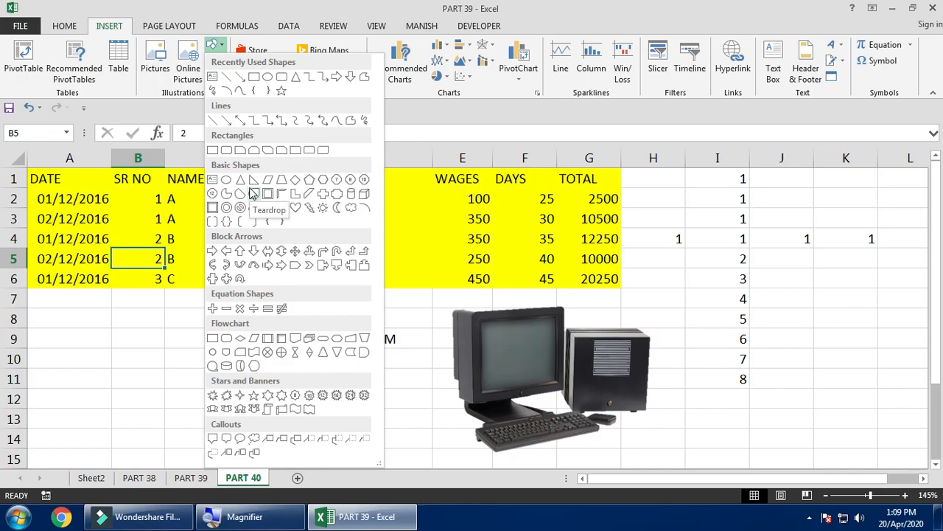
click(233, 124)
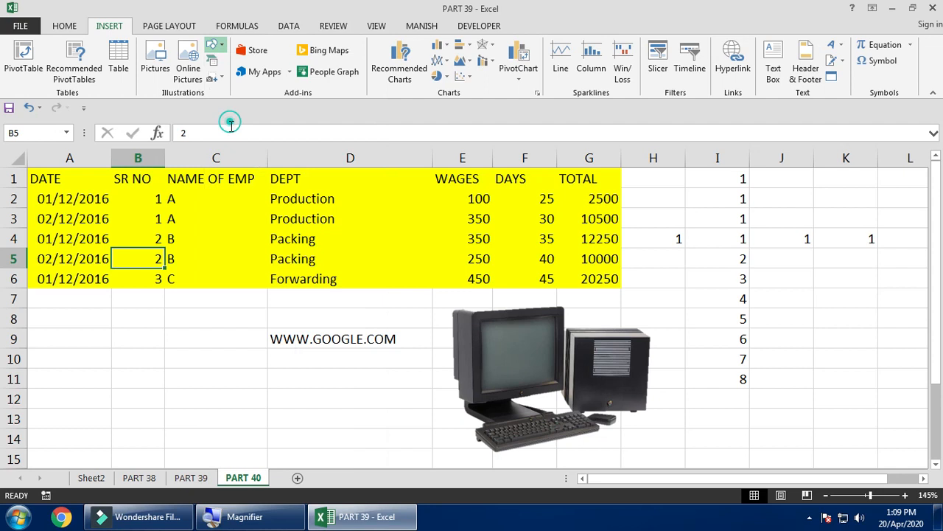
mouse_move(163, 372)
mouse_down()
mouse_move(327, 306)
mouse_move(260, 344)
mouse_up()
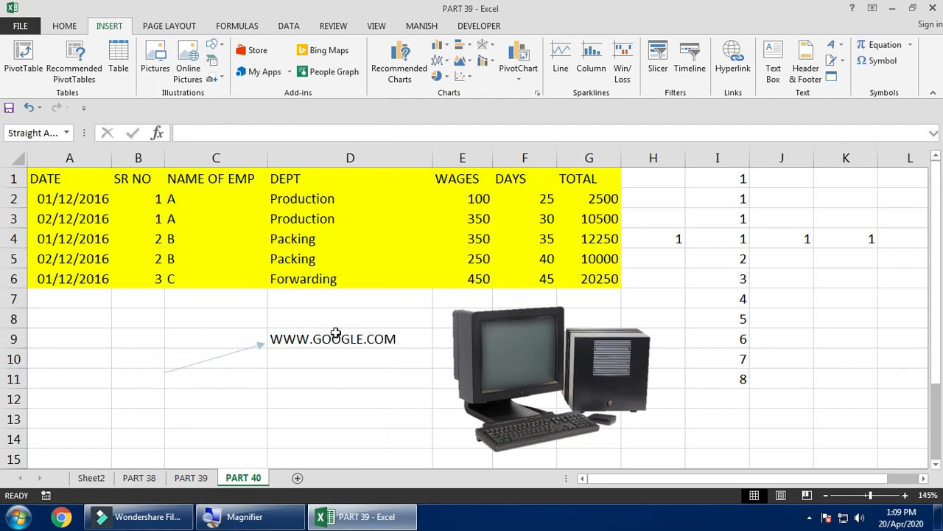
Step: Apply the thickest orange preset line style to the arrow
click(292, 74)
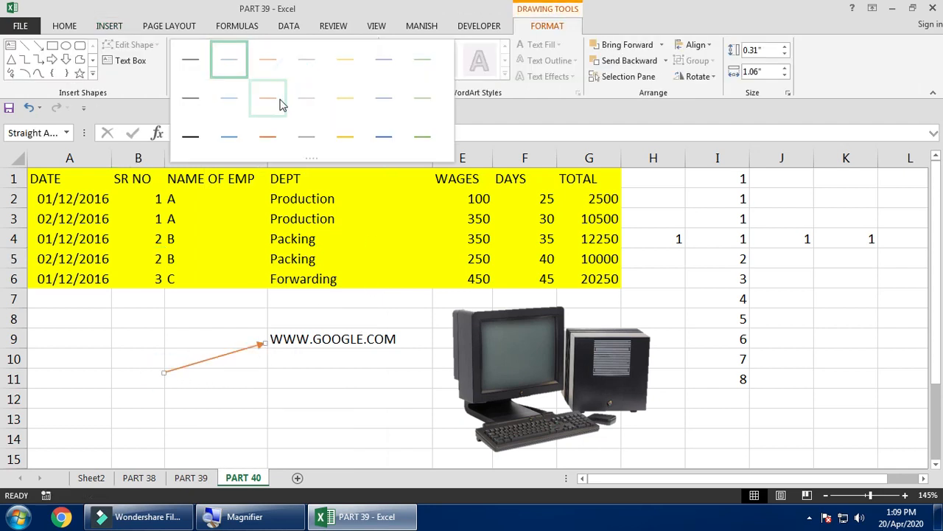
click(265, 139)
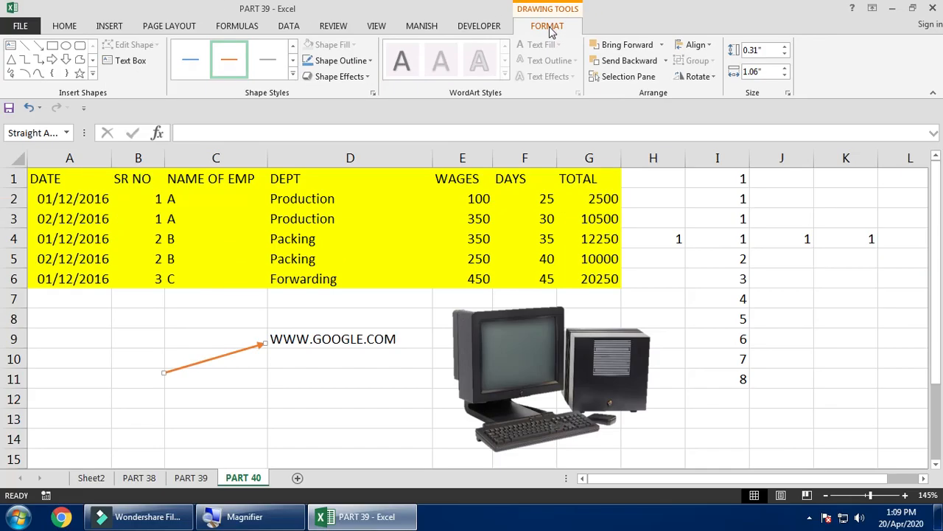
click(293, 74)
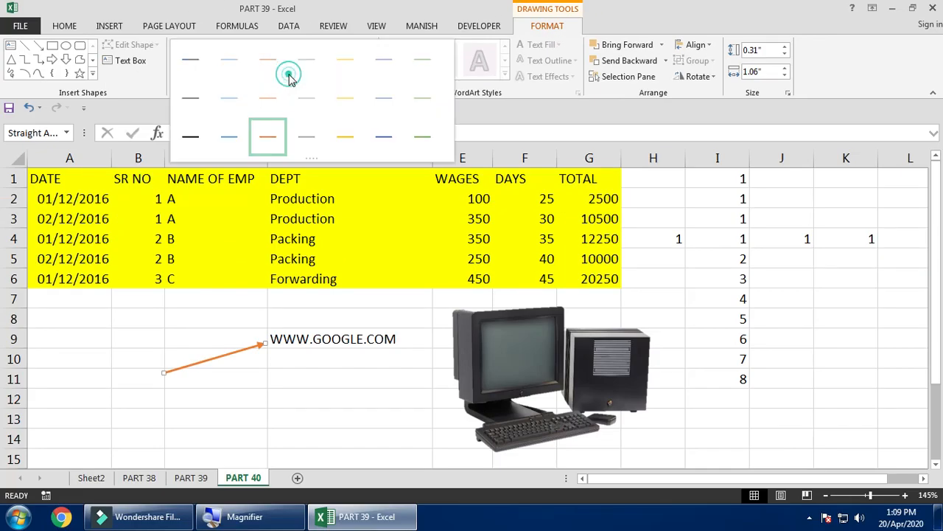
click(269, 134)
Step: Set the arrow's outline colour to standard green and redirect its head to the Forwarding cell, D6
click(349, 76)
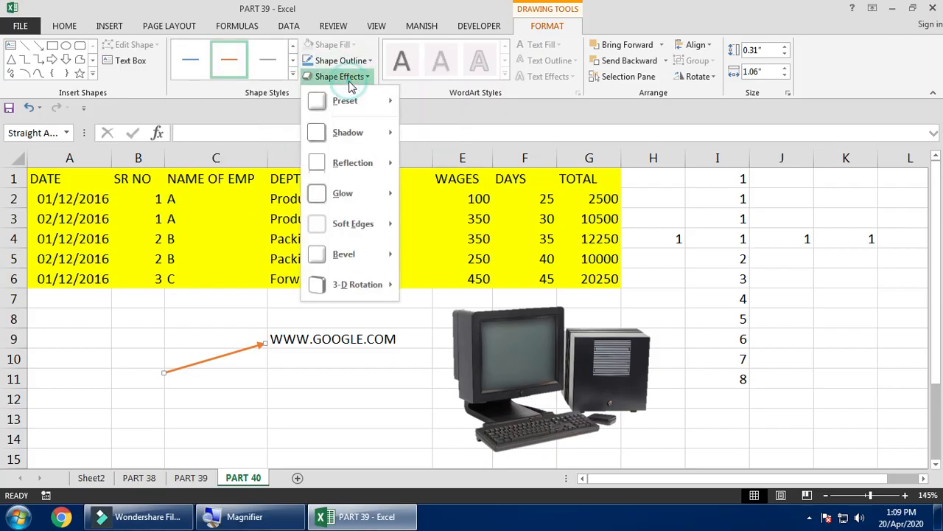
click(347, 61)
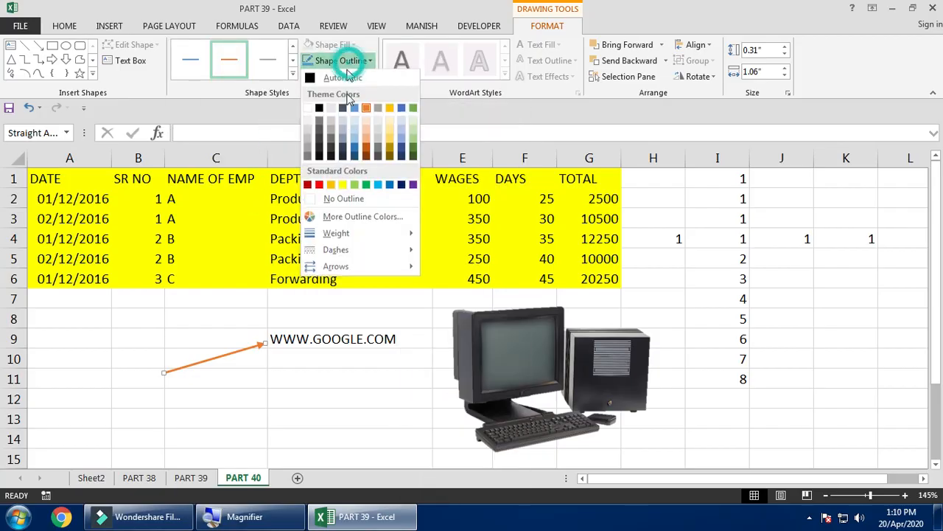
click(366, 185)
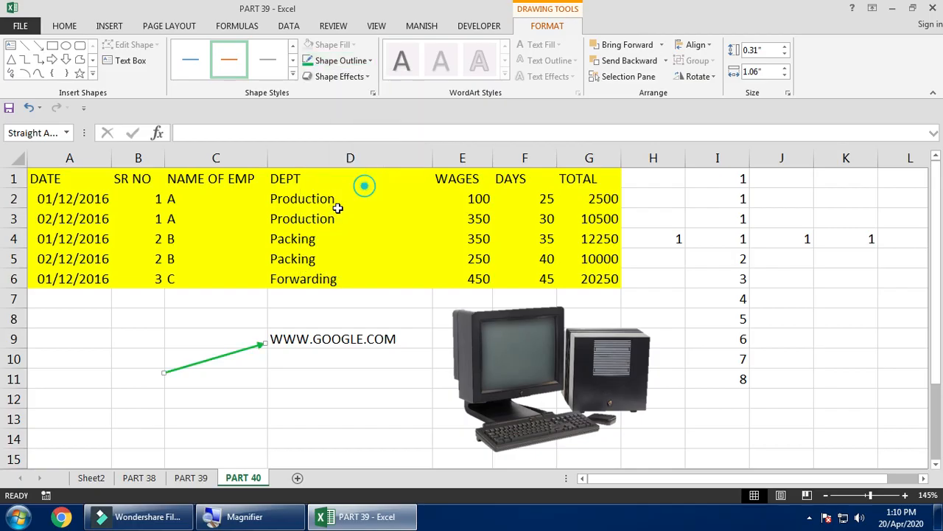
drag(264, 343, 263, 283)
click(286, 325)
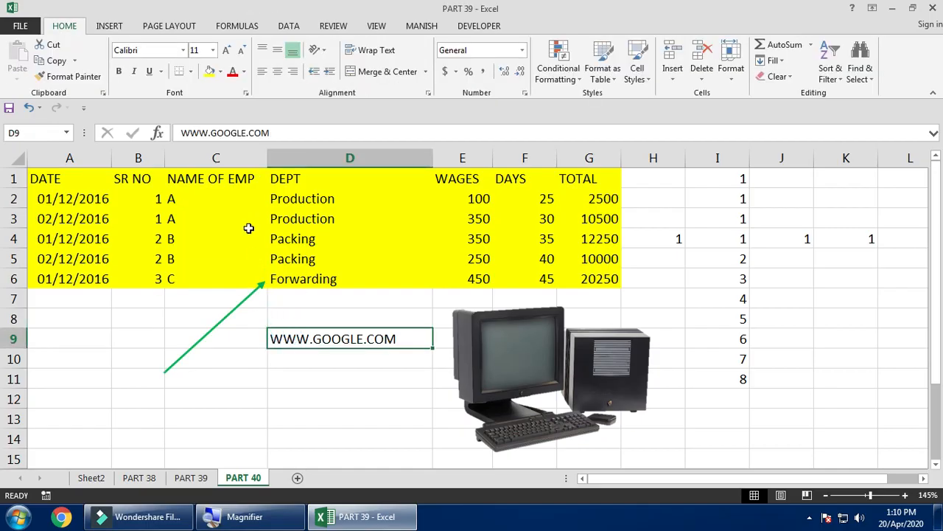
click(111, 25)
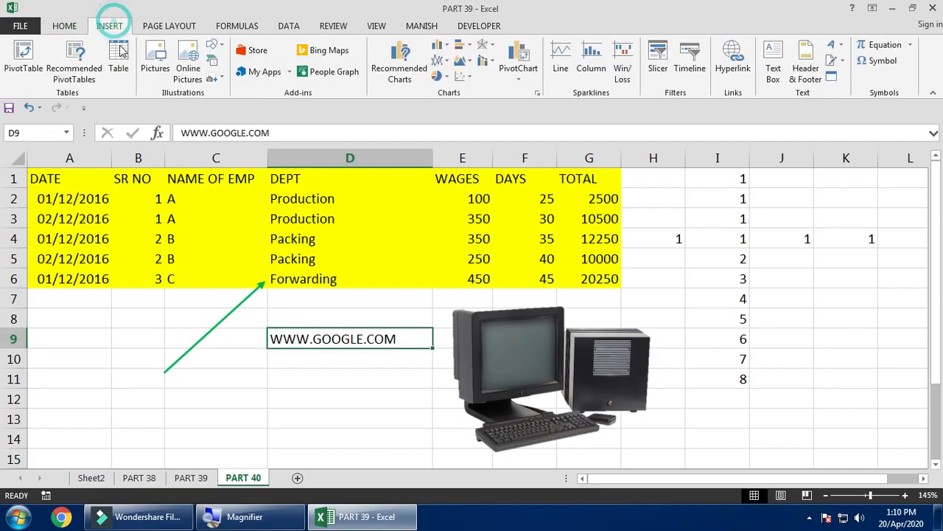
click(215, 46)
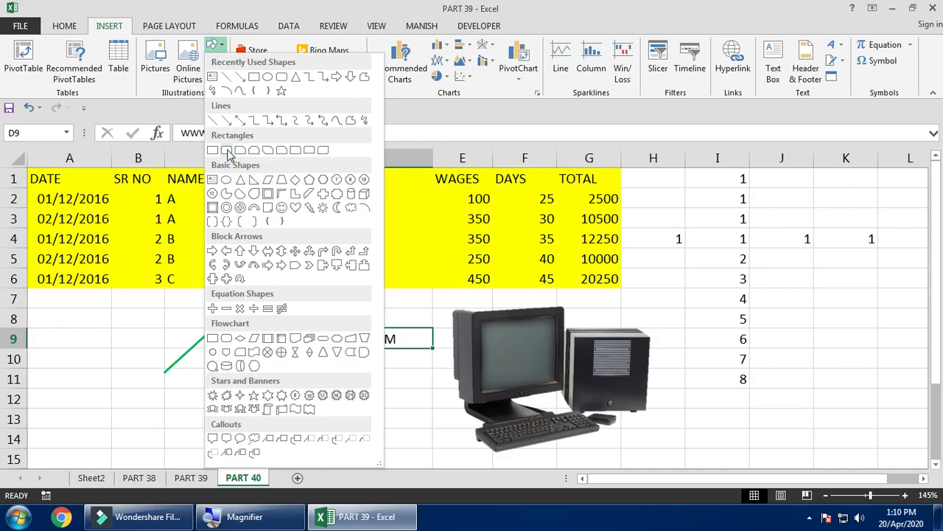
key(super+plus)
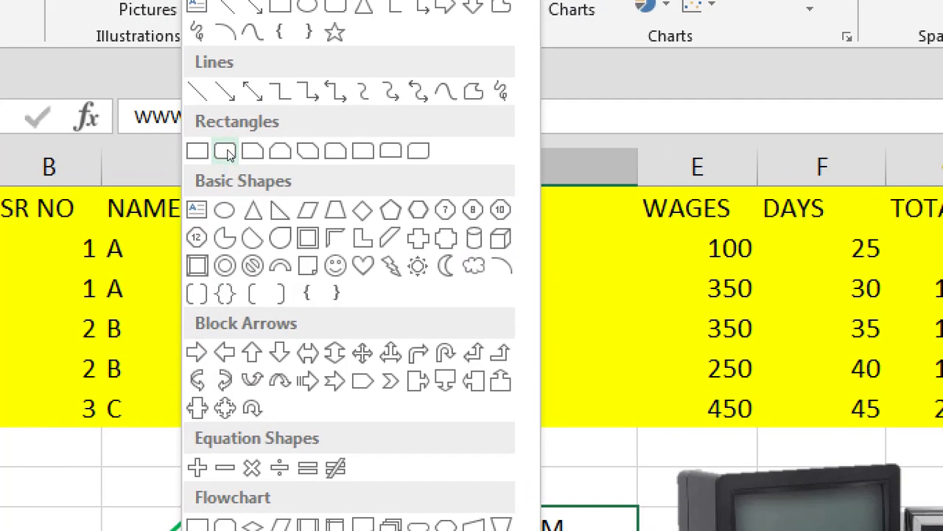
key(super+minus)
click(227, 151)
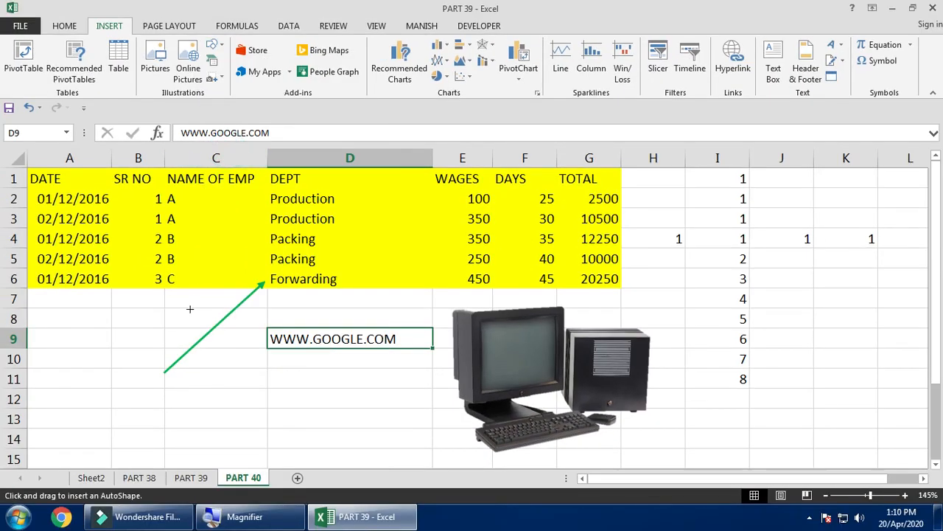
mouse_move(229, 380)
mouse_down()
mouse_move(306, 418)
mouse_move(364, 421)
mouse_move(340, 419)
mouse_up()
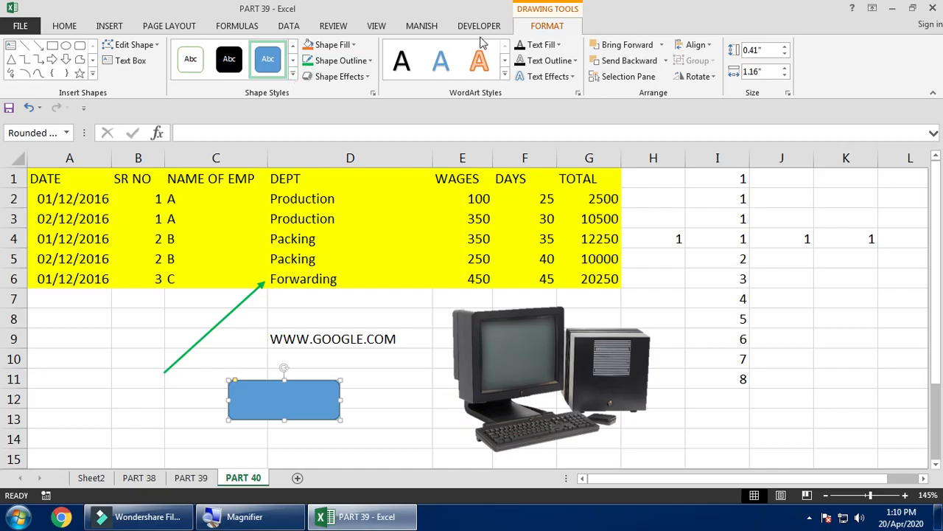
click(293, 75)
click(267, 252)
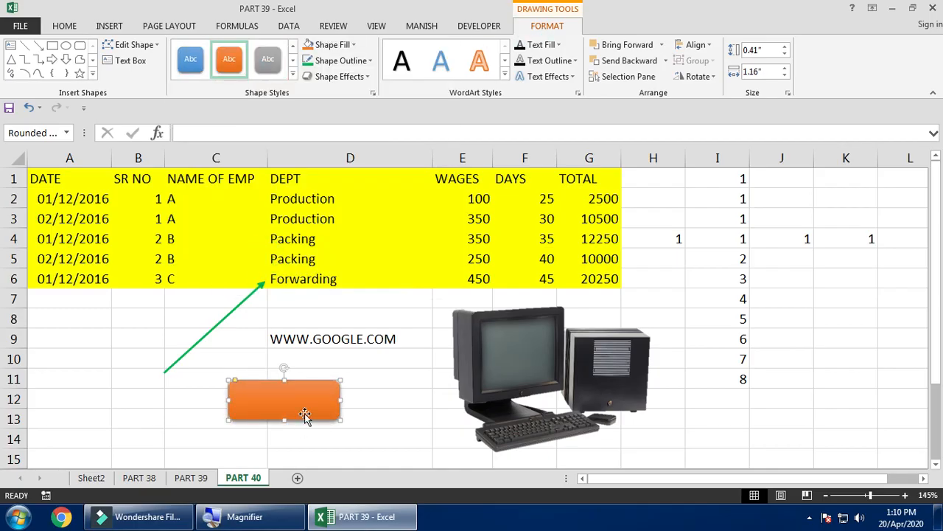
drag(305, 415, 359, 398)
click(423, 423)
Step: Add the text "CLICK HERE" inside the orange rounded rectangle
click(316, 386)
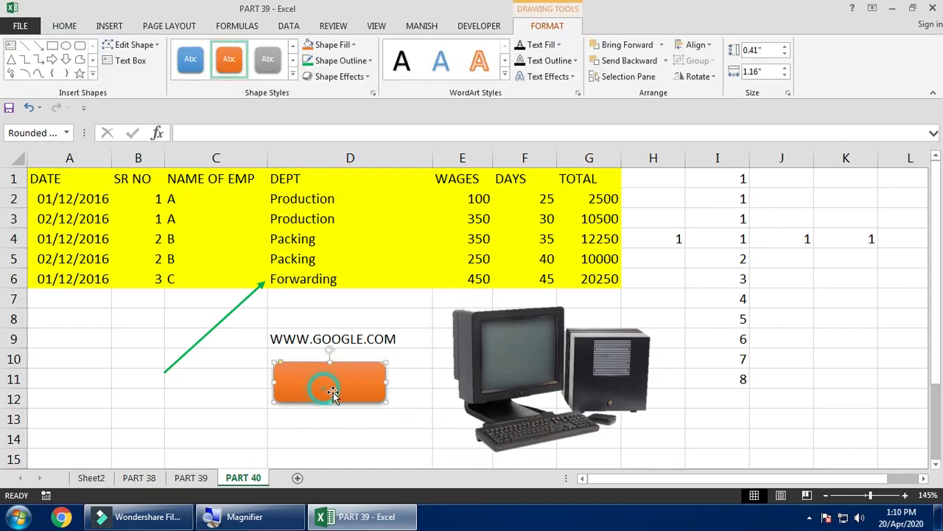
right_click(332, 389)
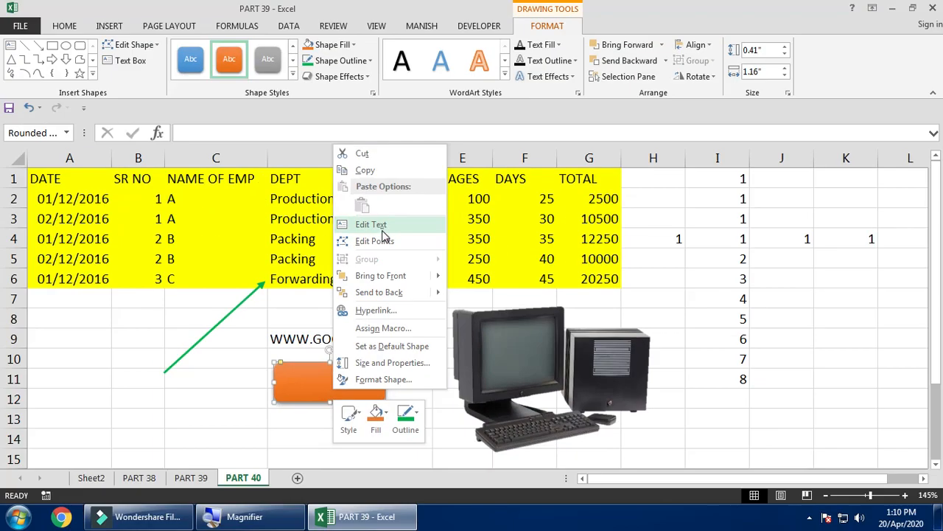
click(382, 229)
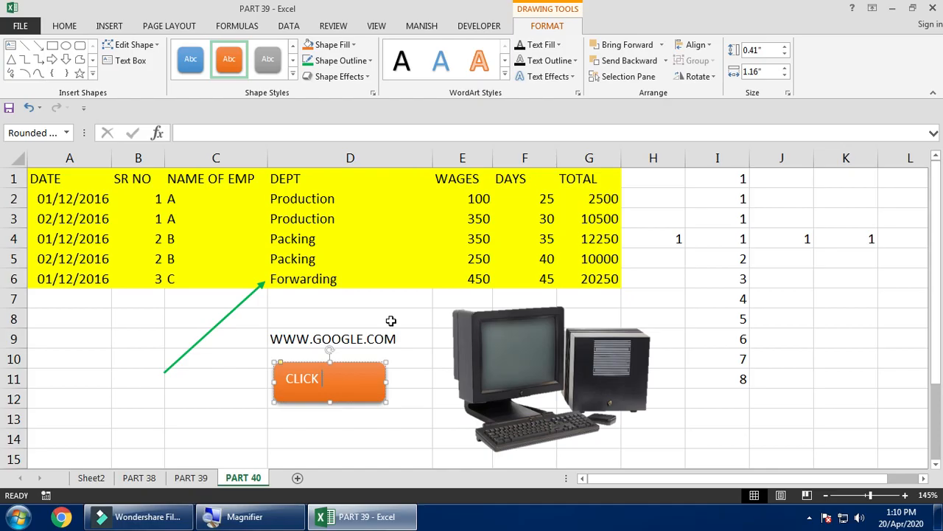
text(CLICK HERE)
Step: Centre the button's text both ways, make it bold at size 14, and move the button over cells H1:I3
click(65, 28)
click(277, 72)
click(277, 50)
click(123, 71)
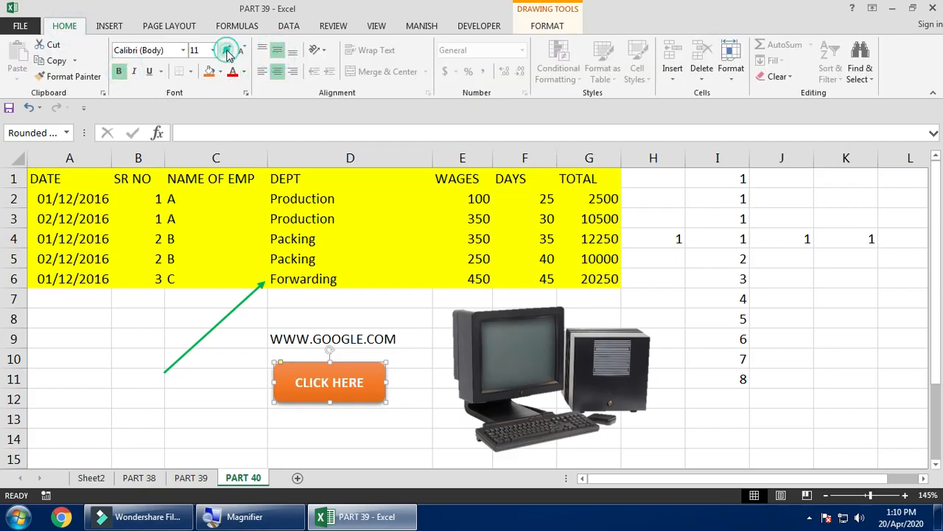
click(227, 51)
click(228, 53)
click(198, 418)
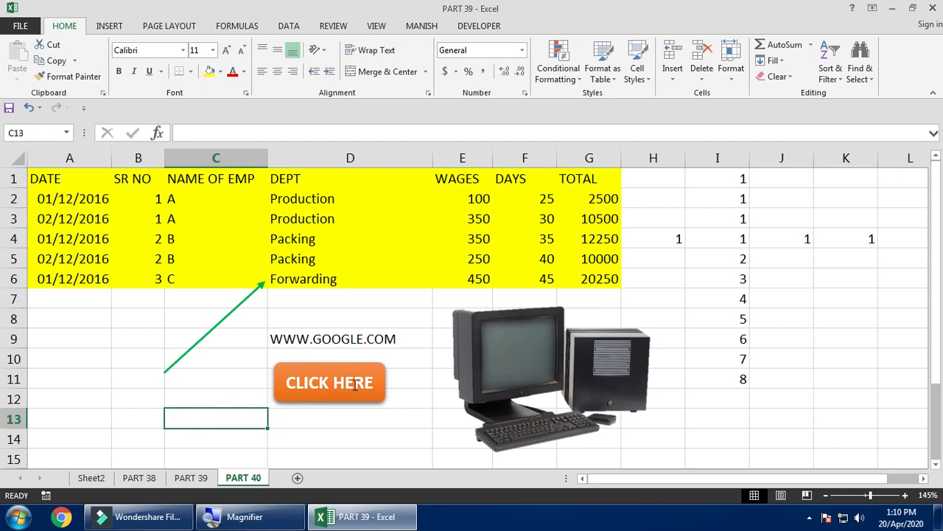
mouse_move(364, 366)
mouse_down()
mouse_move(609, 316)
mouse_move(769, 196)
mouse_move(717, 179)
mouse_up()
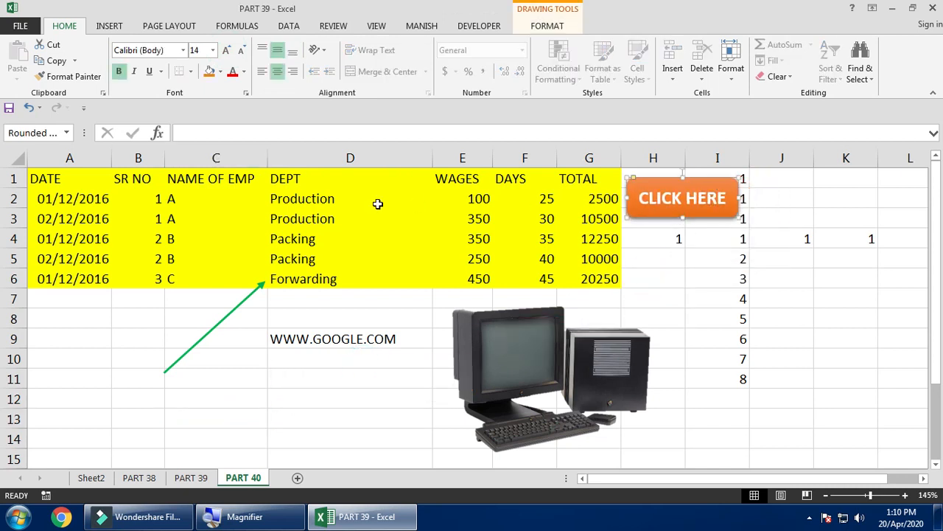
click(310, 357)
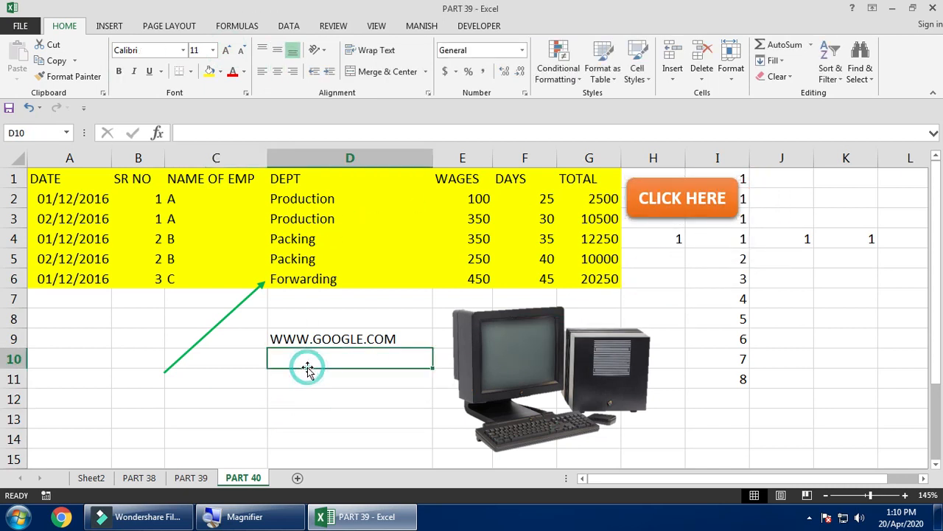
Step: Draw a smiley face about 1.25" wide and 1.19" high in the empty area below the table, across columns A to C
click(110, 26)
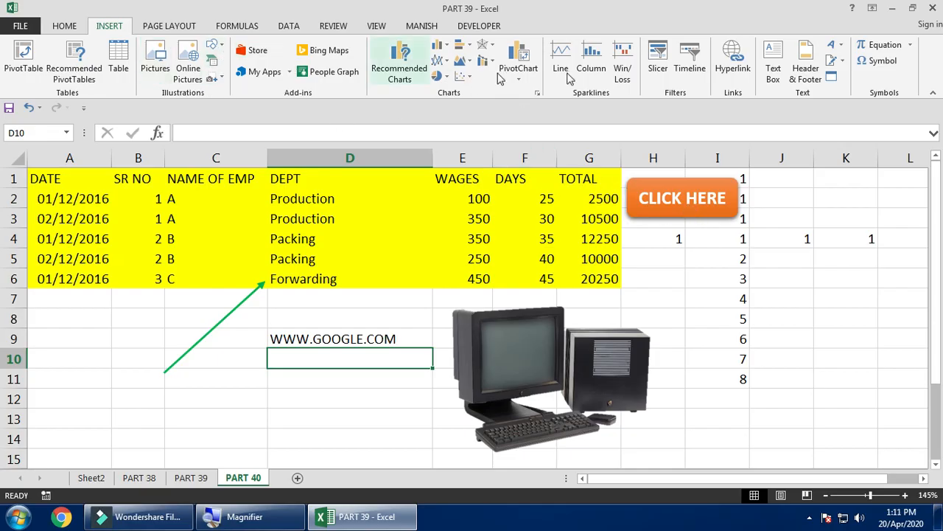
click(217, 47)
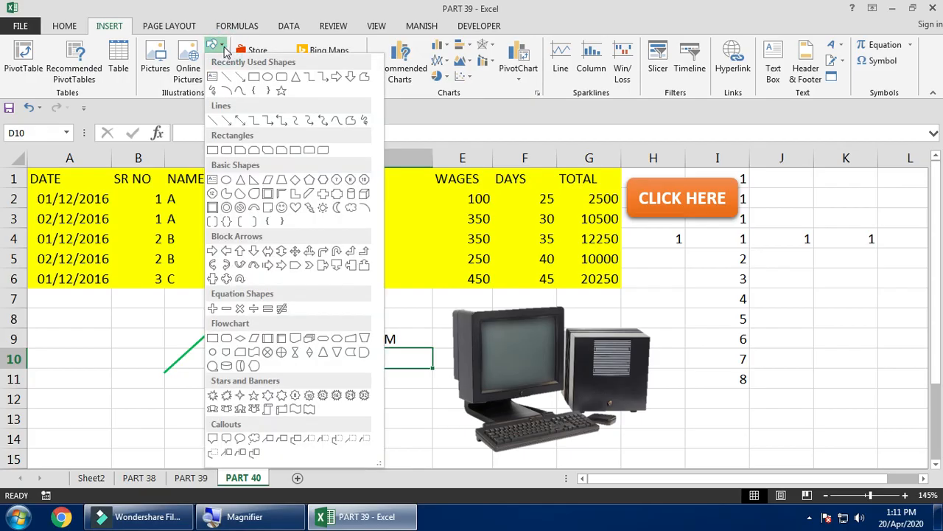
click(281, 208)
mouse_move(101, 301)
mouse_down()
mouse_move(206, 416)
mouse_move(224, 415)
mouse_up()
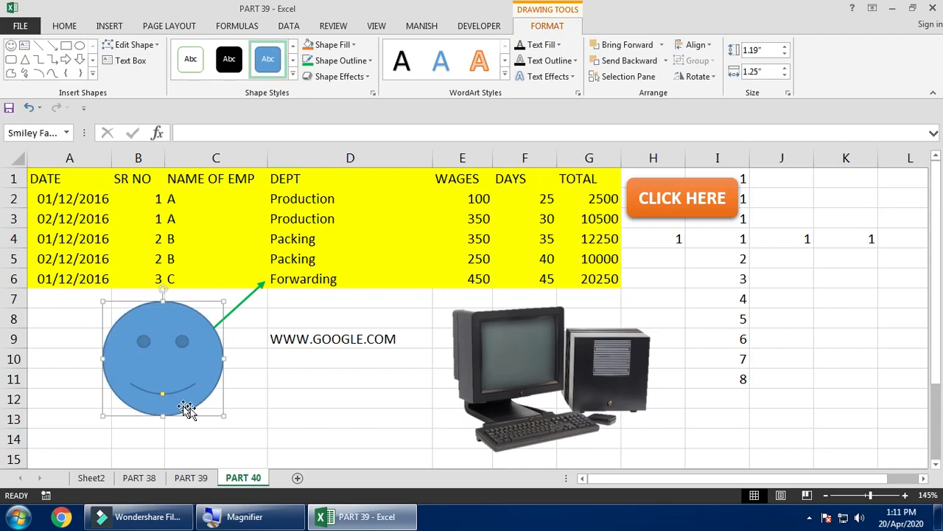
Step: Turn the smiley's mouth into a frown and move the face beside the computer picture, over columns I to K
drag(163, 398, 799, 323)
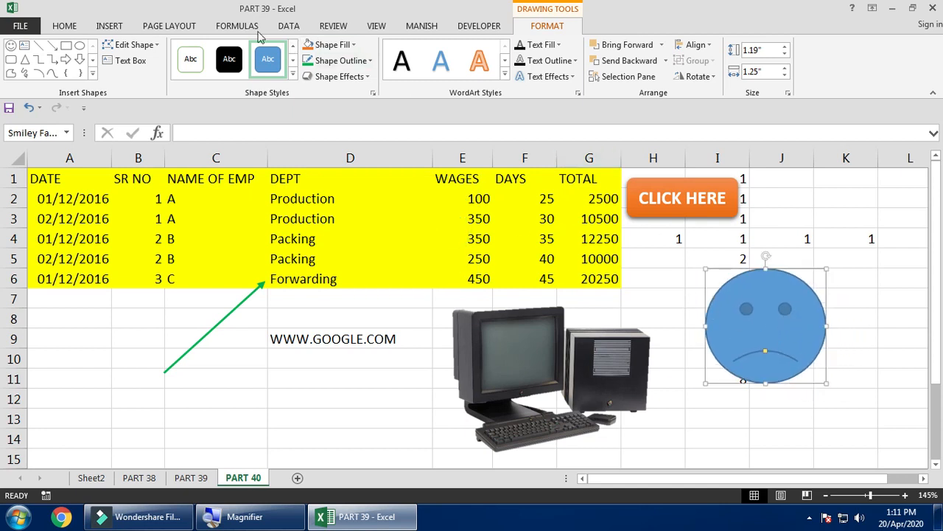
mouse_move(765, 354)
mouse_down()
mouse_move(766, 377)
mouse_move(766, 352)
mouse_up()
drag(780, 319, 779, 310)
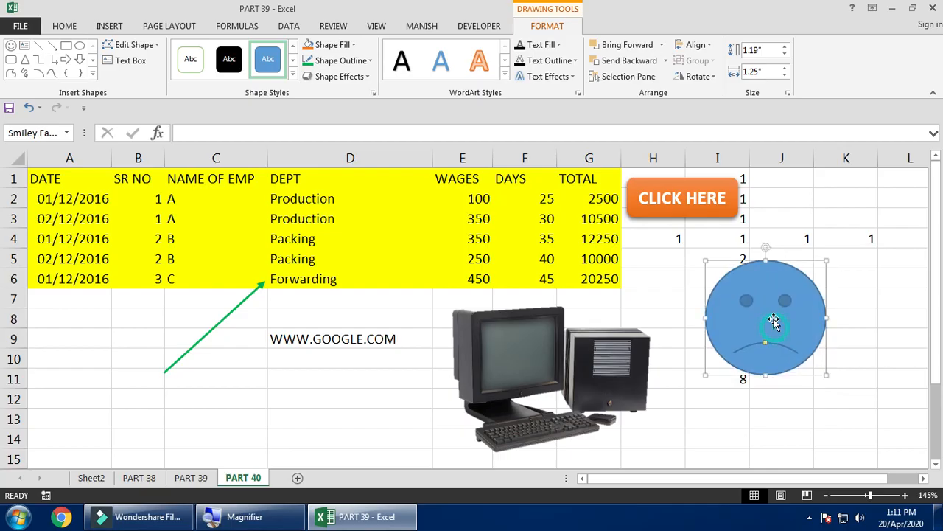
Step: Reshape the frowning face's mouth into a smile again
click(180, 246)
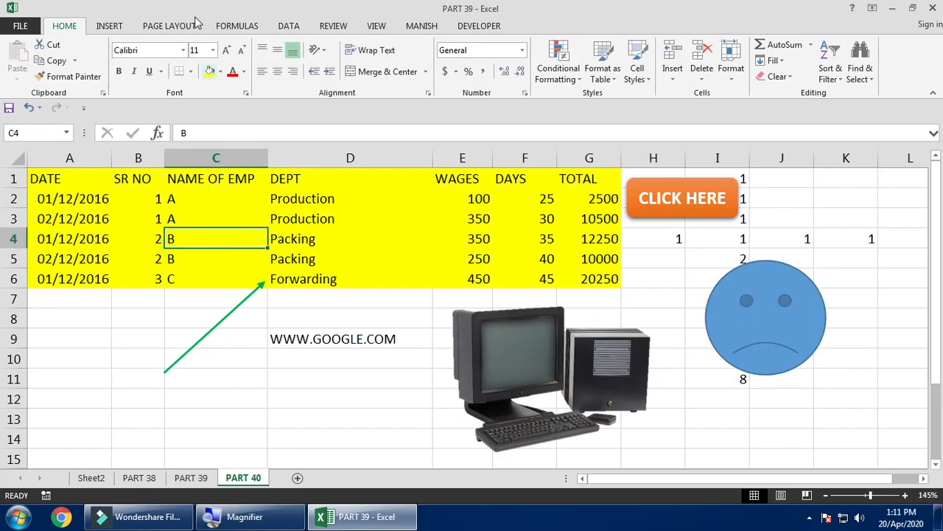
click(109, 26)
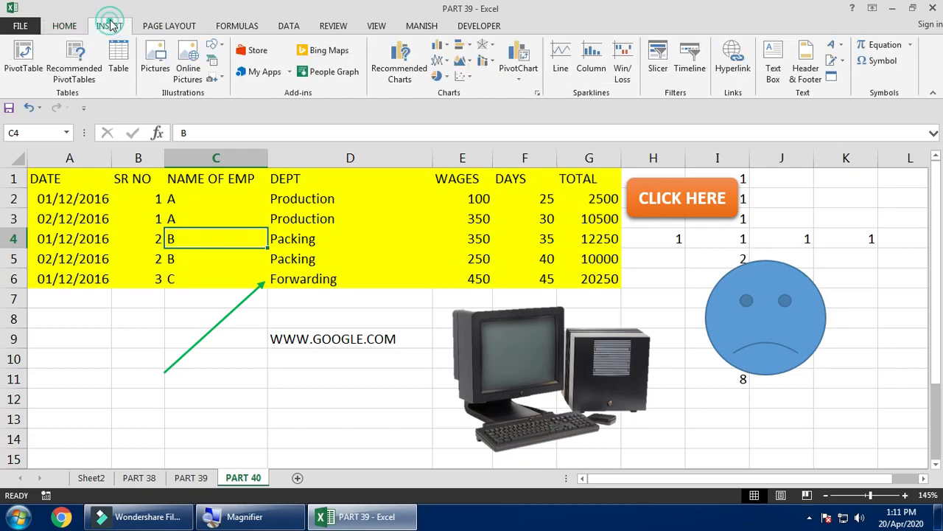
click(767, 346)
drag(767, 346, 765, 357)
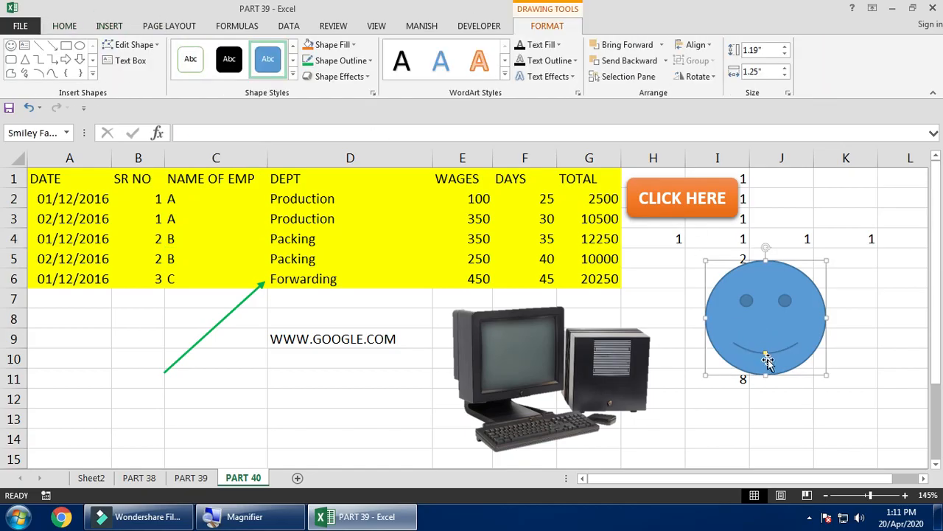
Step: Draw a heart about 1.44" wide and 1.34" high below the table, across columns A to C
click(109, 26)
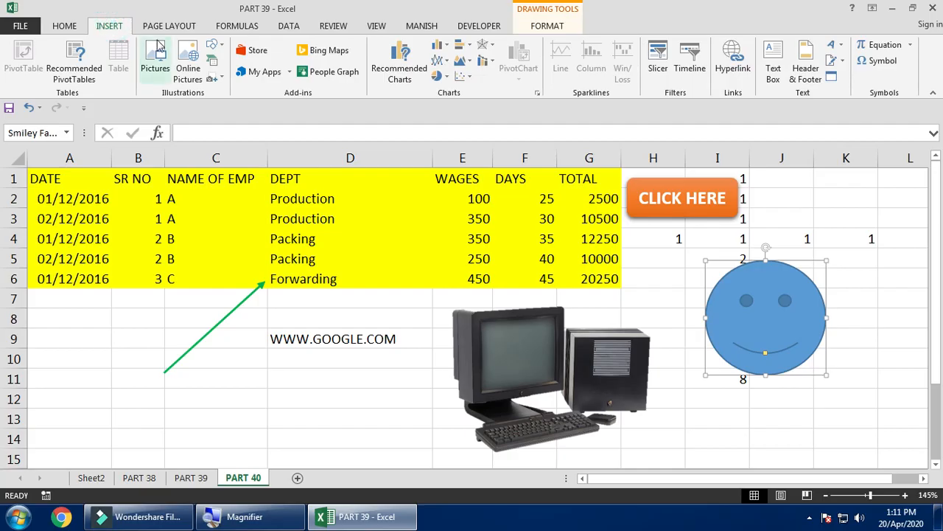
click(213, 46)
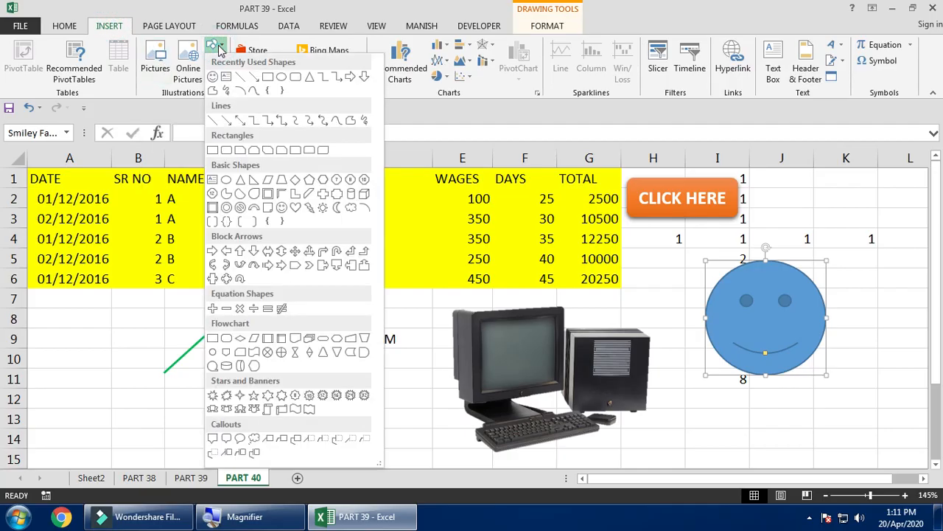
click(297, 212)
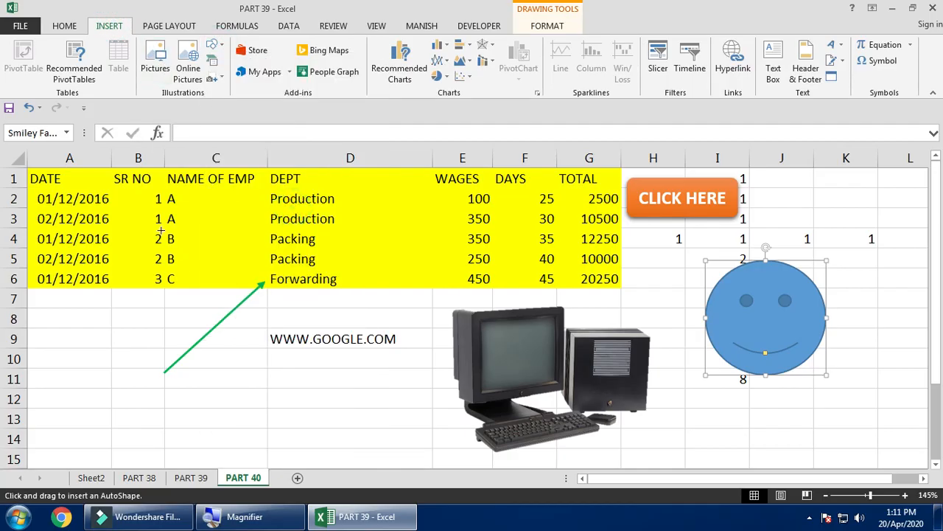
mouse_move(147, 358)
mouse_down()
mouse_move(238, 449)
mouse_move(244, 434)
mouse_up()
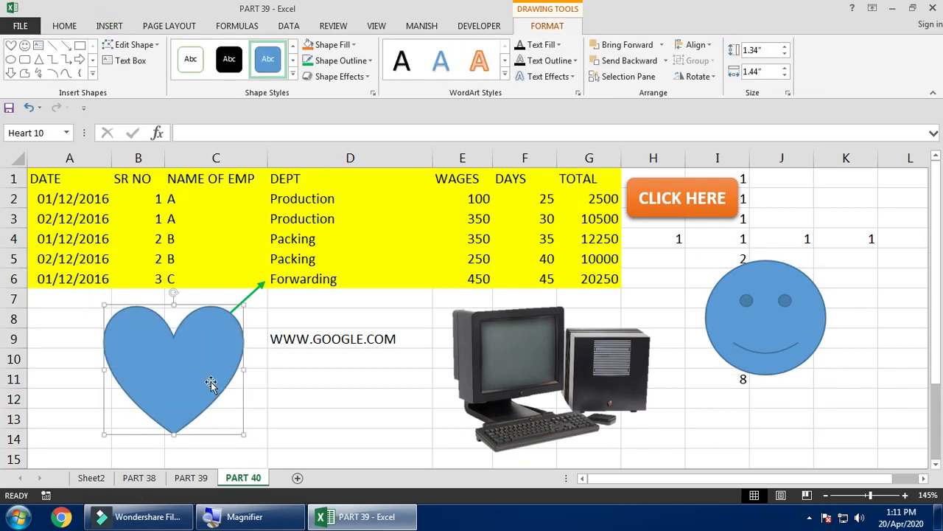
Step: Fill the heart with dark blue and change its fill to the standard red
click(324, 45)
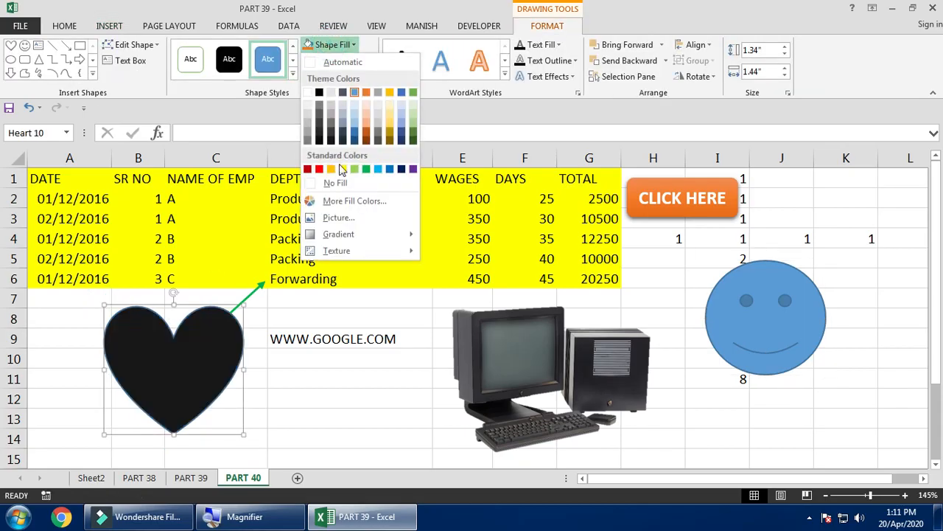
click(402, 169)
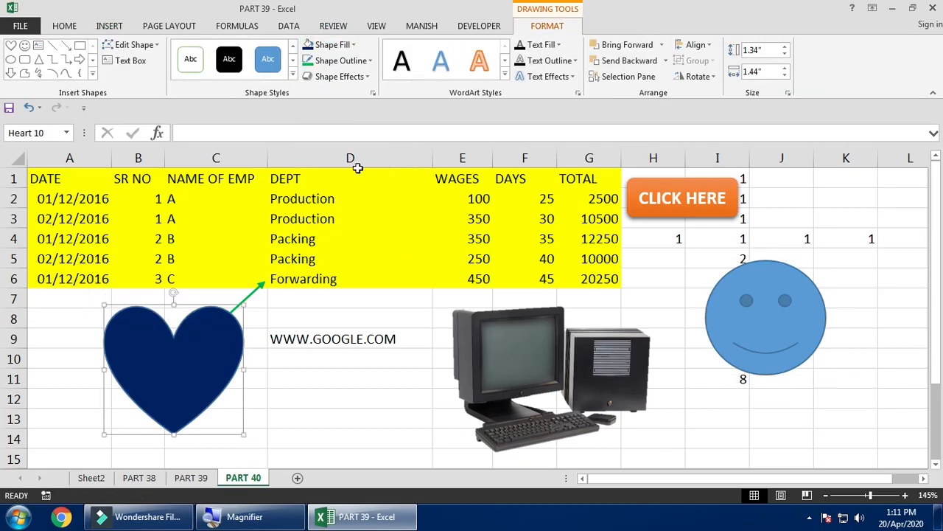
click(333, 45)
click(319, 169)
Step: Move the heart into column D below the table, beside the computer picture, and enable editing of its points
drag(223, 349, 554, 237)
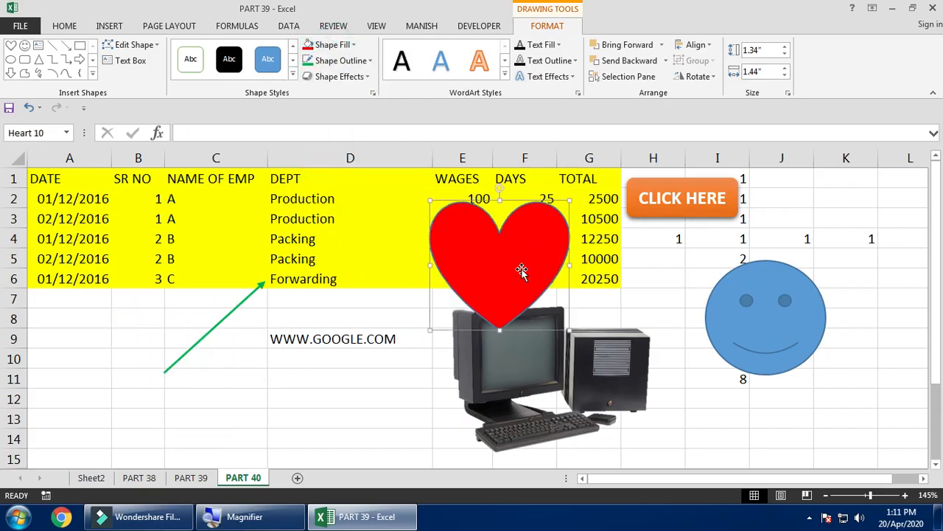
drag(510, 284, 398, 348)
right_click(398, 348)
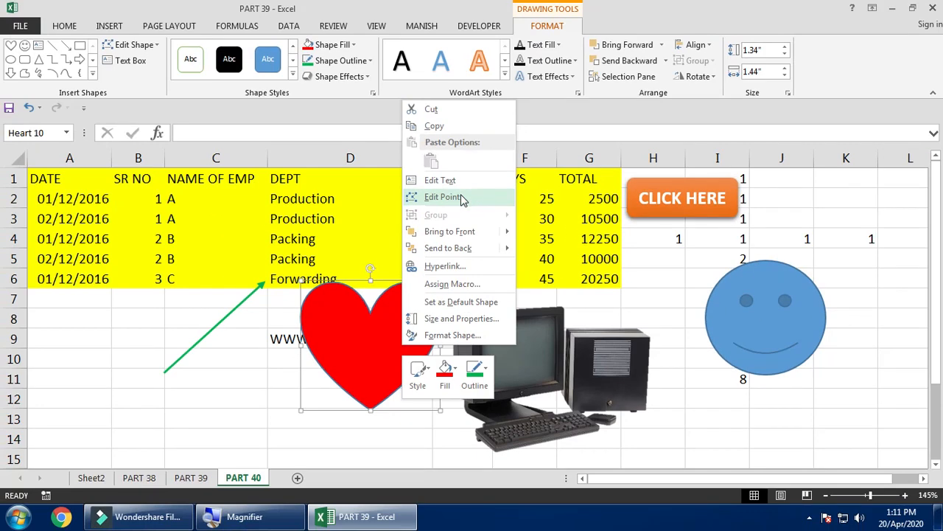
click(462, 199)
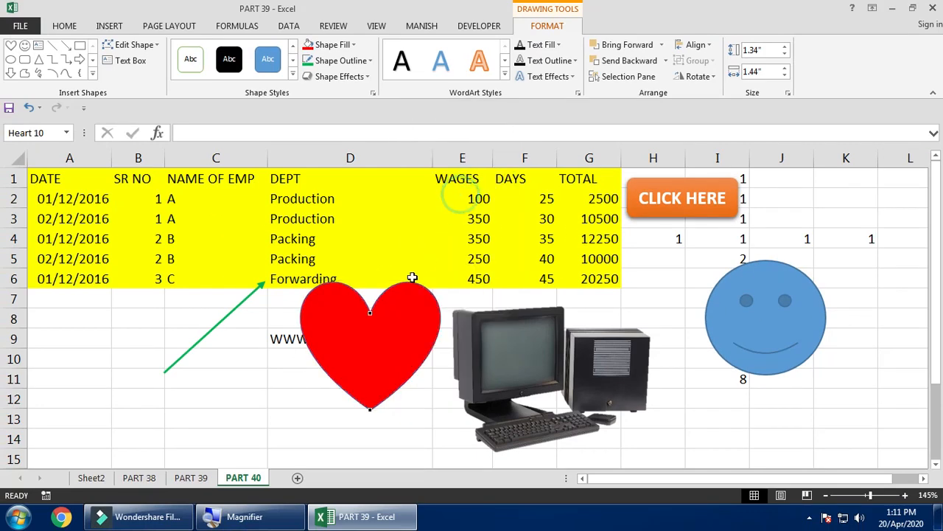
Step: Try to delete the heart's edit point at the notch between the two lobes
click(369, 313)
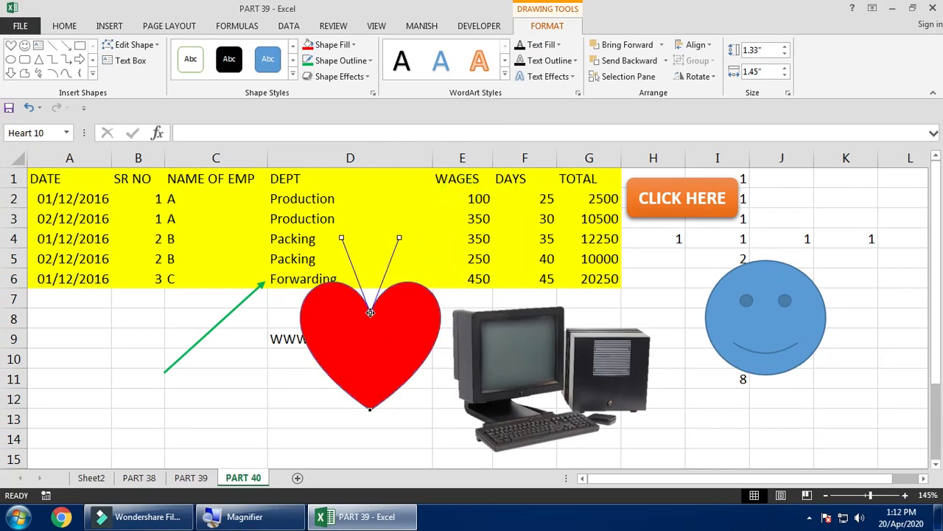
right_click(399, 237)
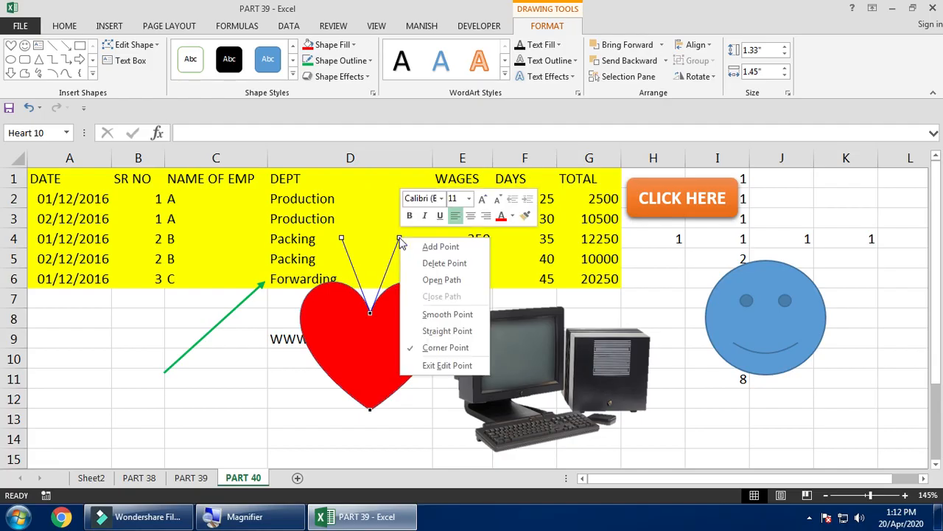
click(440, 266)
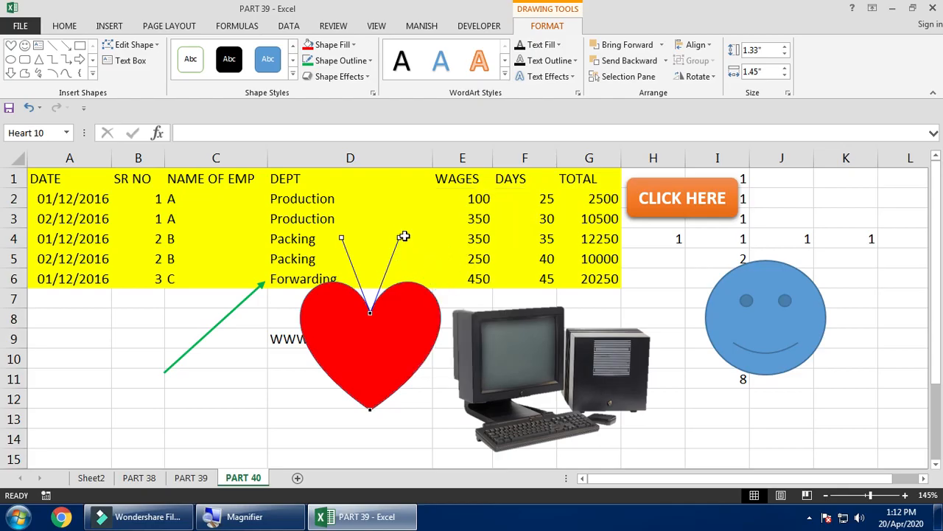
right_click(370, 312)
click(412, 336)
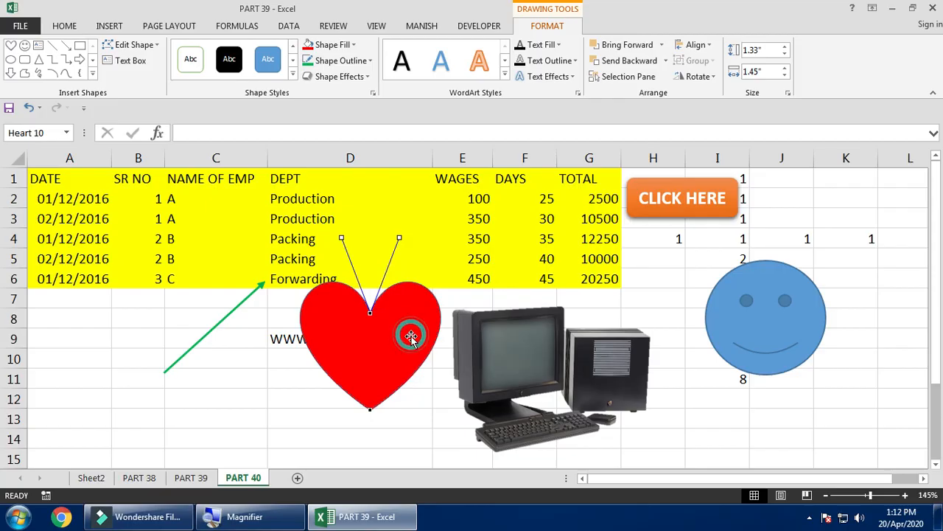
Step: Open the heart's path at the notch point and pull the loose end up to row 3
right_click(370, 311)
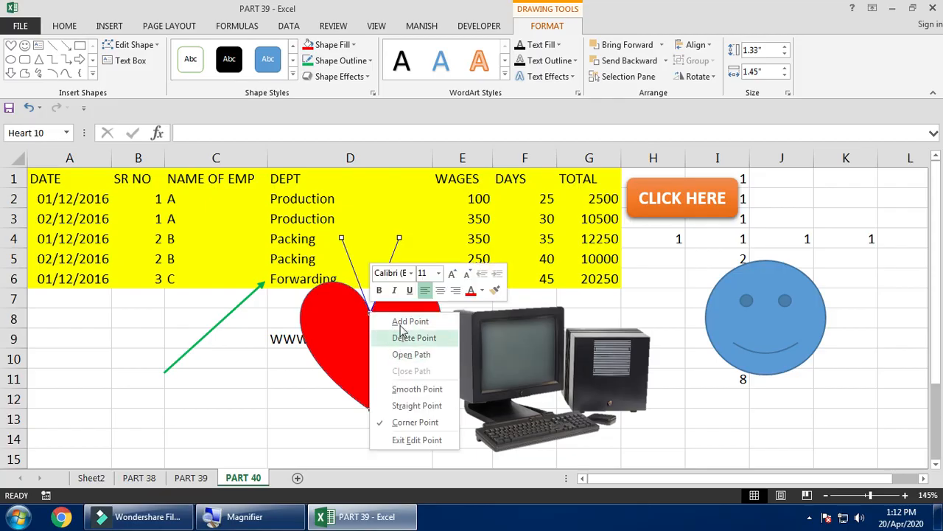
click(404, 356)
drag(382, 322, 384, 226)
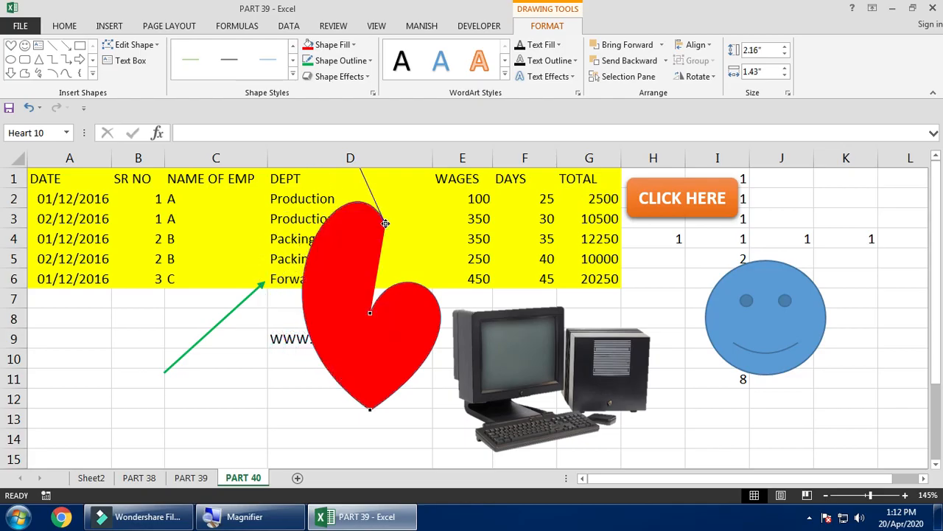
Step: Try to convert the raised end point into a straight point and delete that point from the heart
right_click(385, 222)
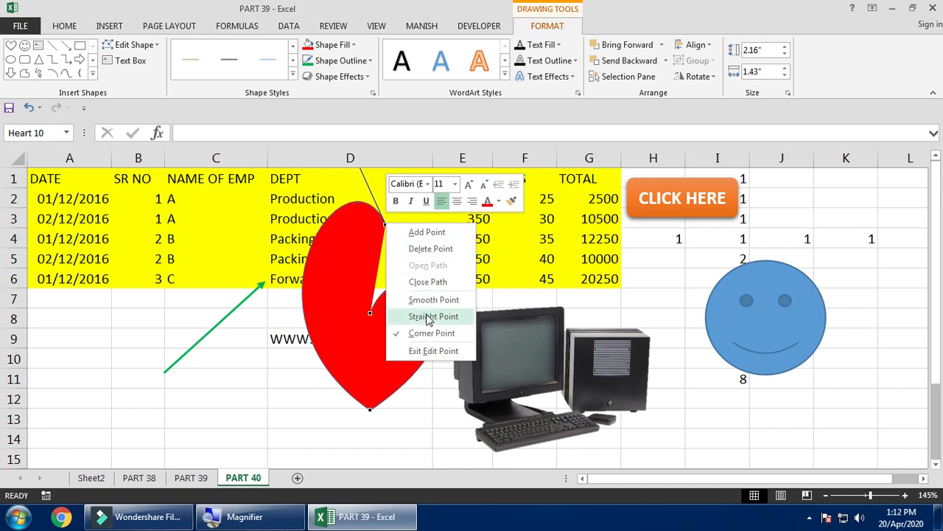
click(428, 317)
right_click(385, 224)
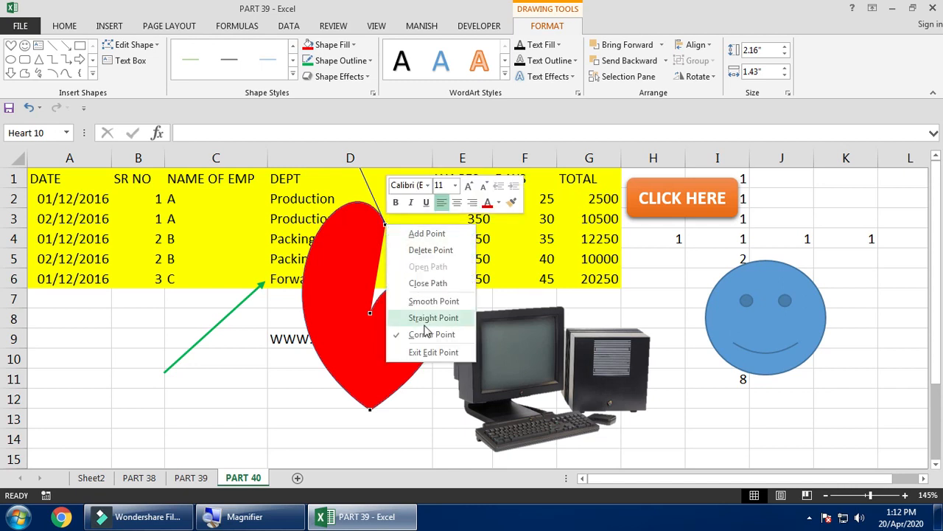
click(431, 249)
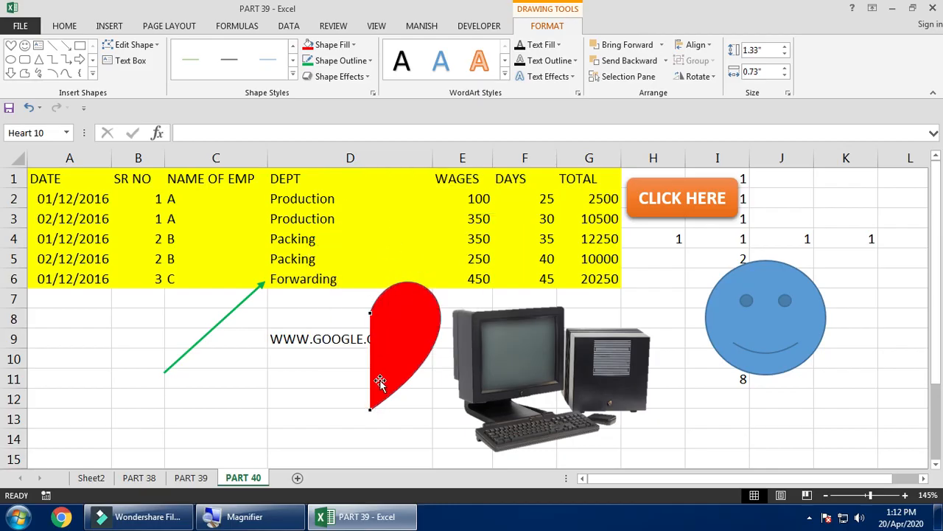
Step: Move the remaining half heart further over the web address in column D and delete it
drag(395, 338, 343, 340)
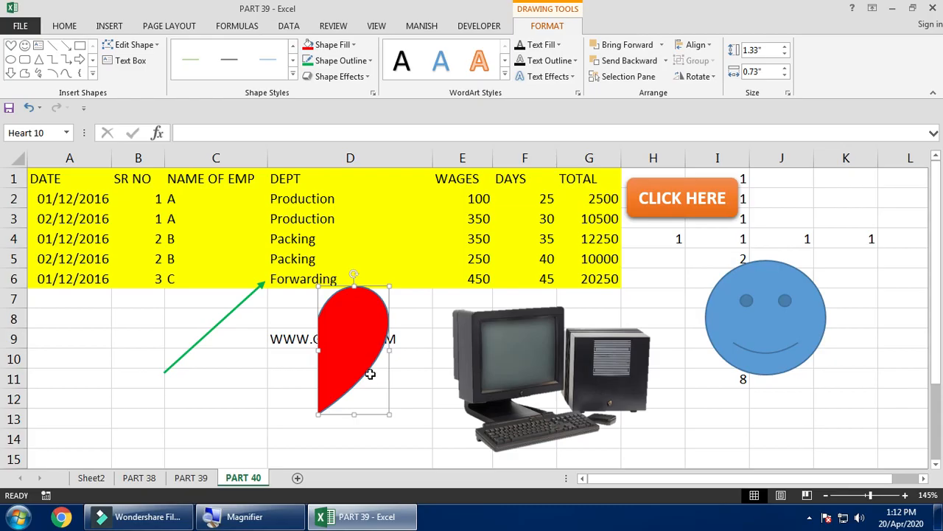
drag(358, 350, 322, 353)
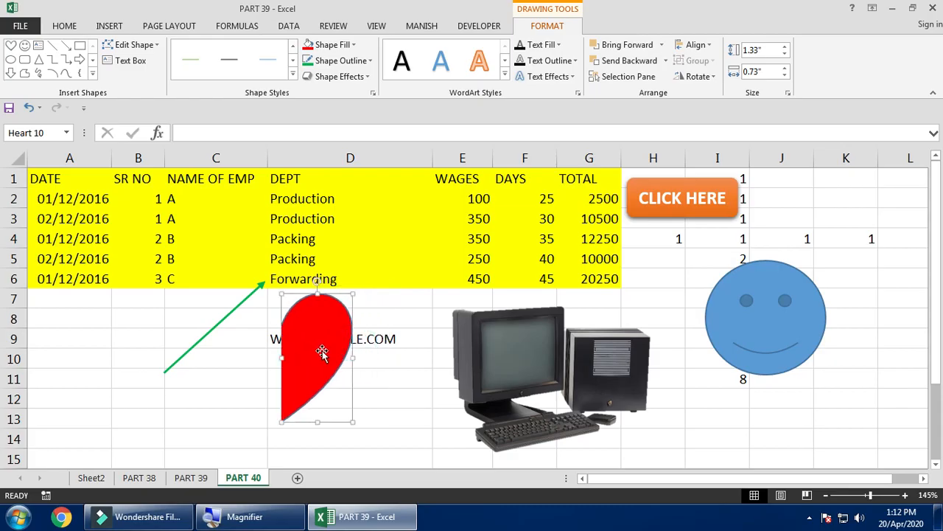
key(Delete)
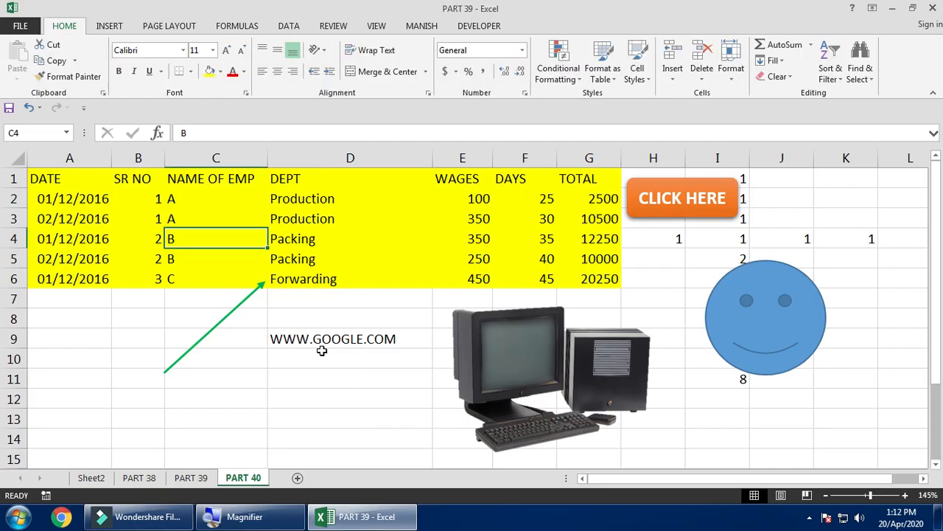
Step: Draw an oval callout about 0.93" wide and 0.86" high above the computer picture and enter "FSFSDF SD" as its text
click(111, 26)
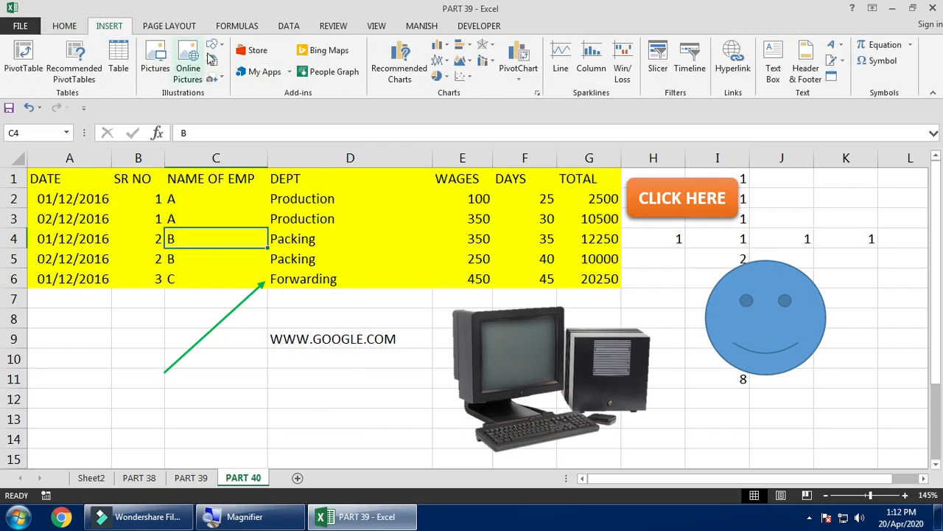
click(221, 46)
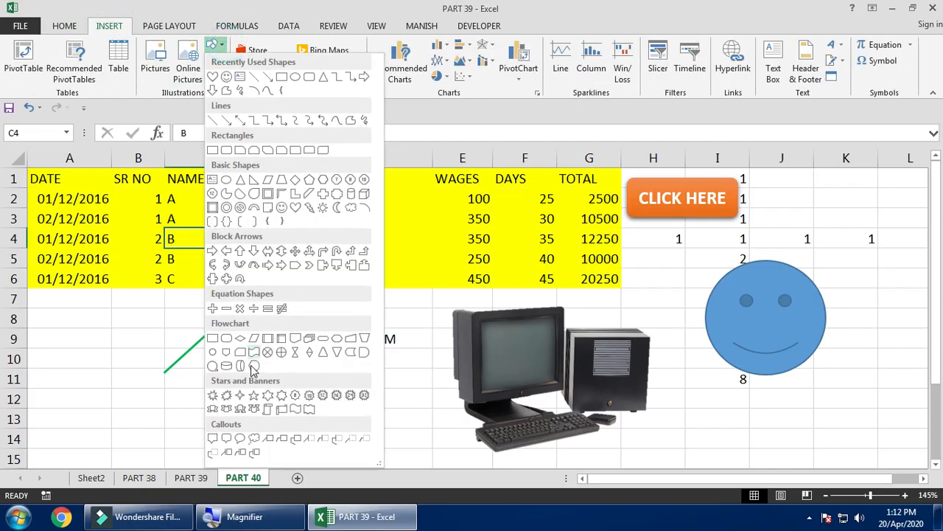
click(239, 438)
drag(534, 193, 623, 284)
drag(569, 238, 528, 233)
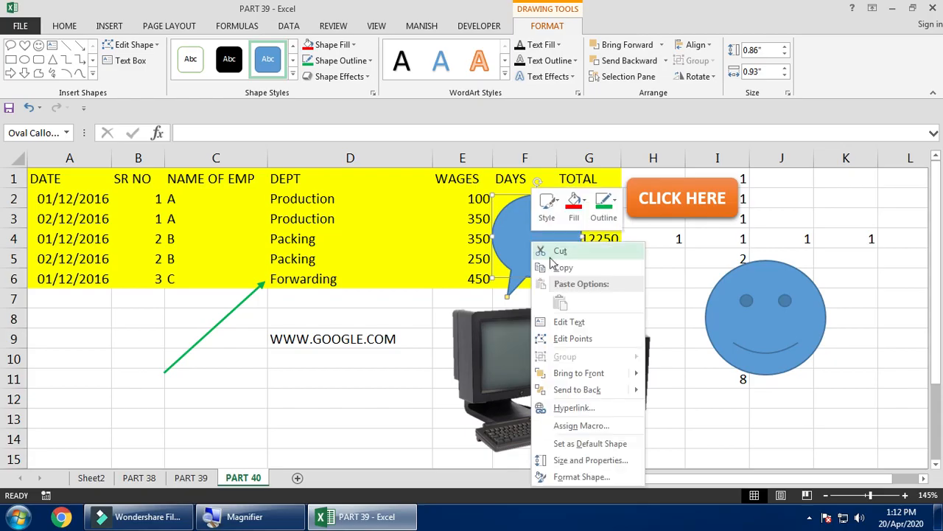
click(566, 321)
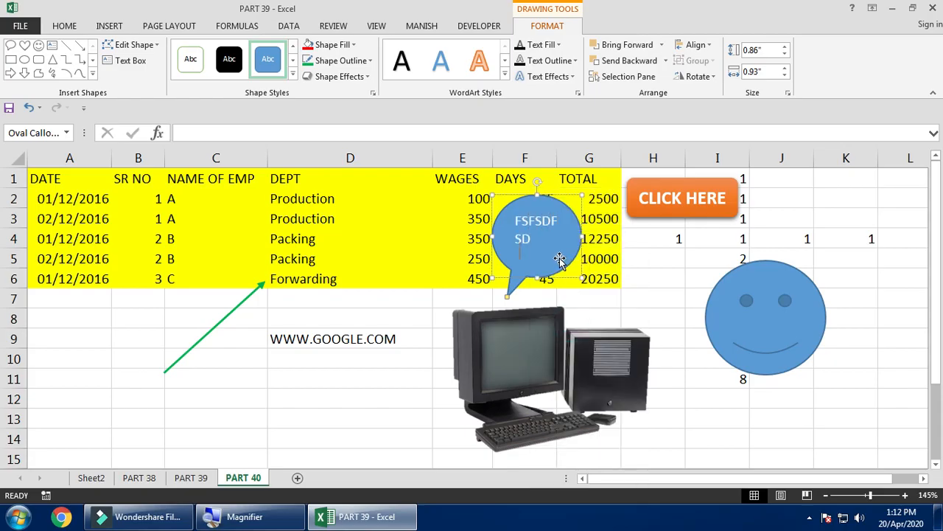
click(463, 260)
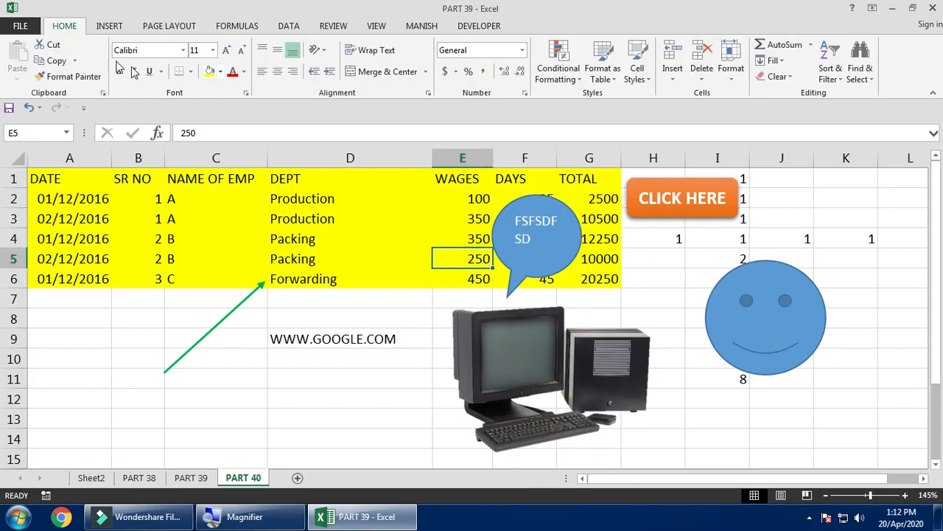
Step: Draw a cloud callout in column D across rows 4 to 8 and point its tail at the computer picture
click(109, 26)
click(213, 45)
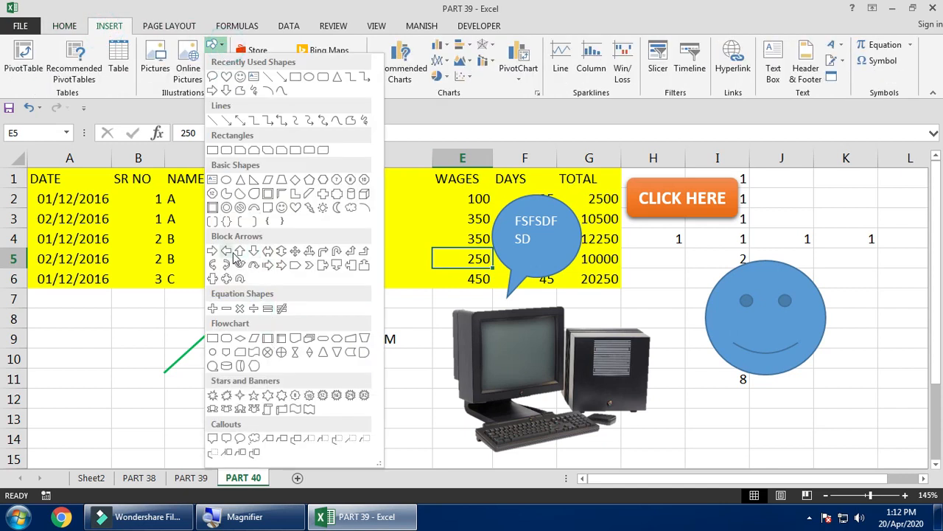
click(254, 437)
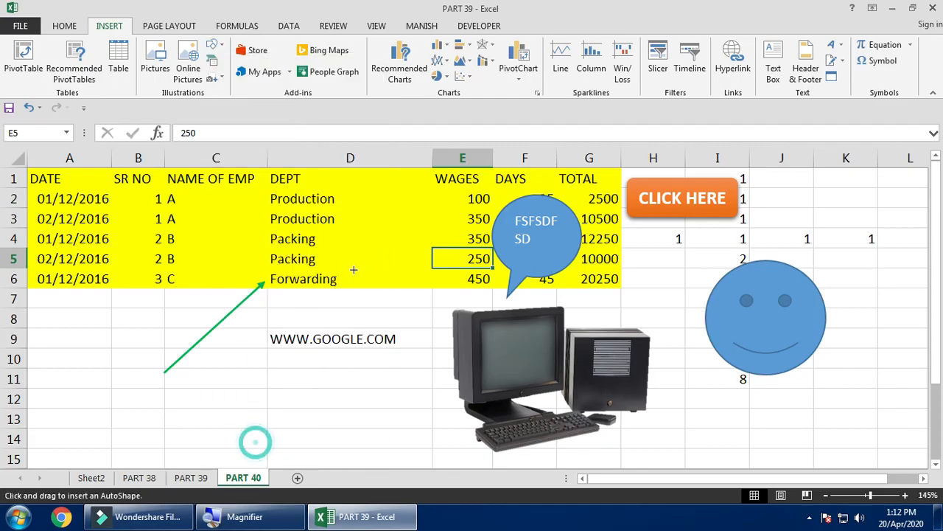
drag(324, 228, 424, 324)
drag(354, 341, 455, 337)
Step: Move the cloud callout up over the table, readjust its tail toward the computer, and delete the callout
drag(401, 295, 331, 254)
drag(378, 294, 435, 311)
drag(332, 262, 360, 277)
key(Delete)
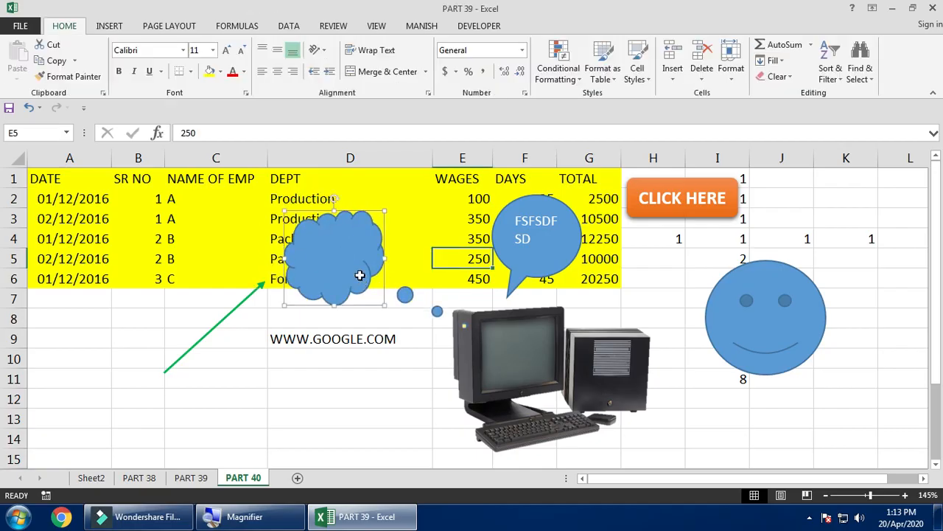
click(109, 26)
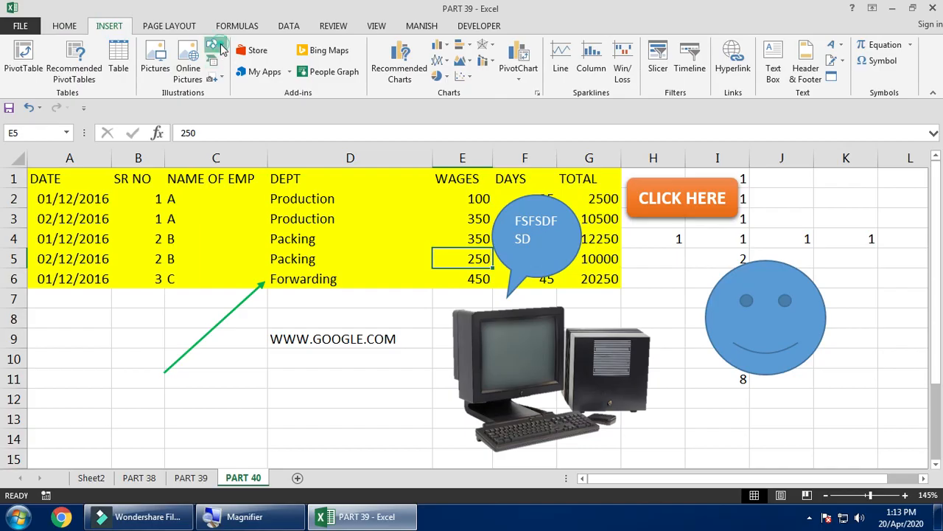
click(215, 46)
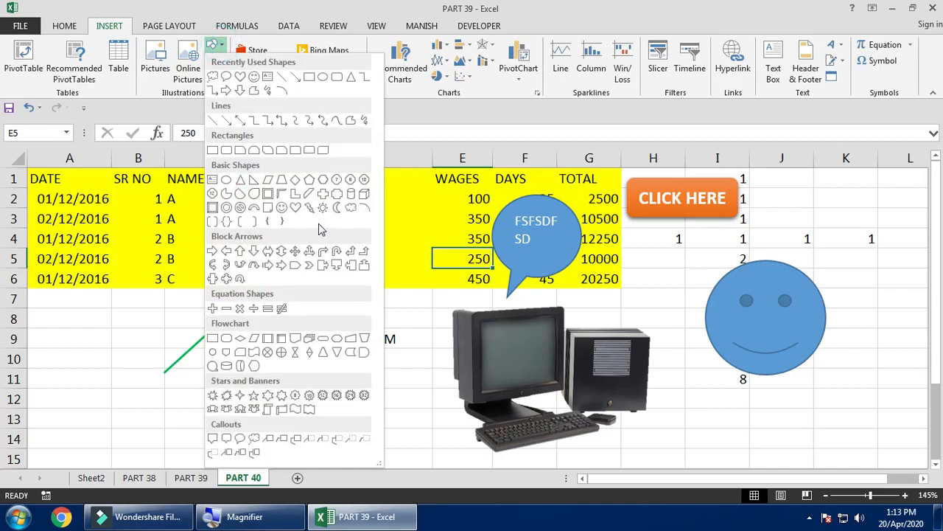
click(218, 48)
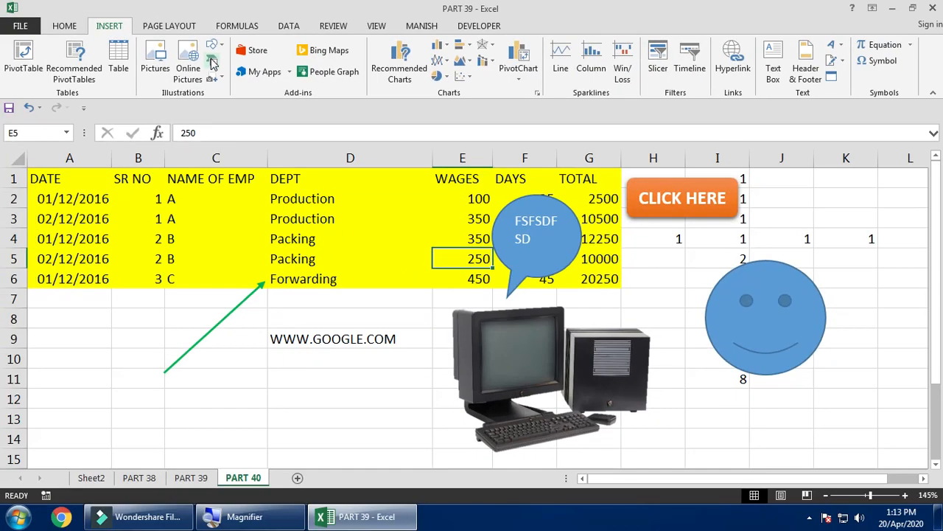
Step: Browse the List, Process and Cycle layouts offered for a SmartArt graphic and preview the Basic Cycle layout
click(212, 64)
key(Escape)
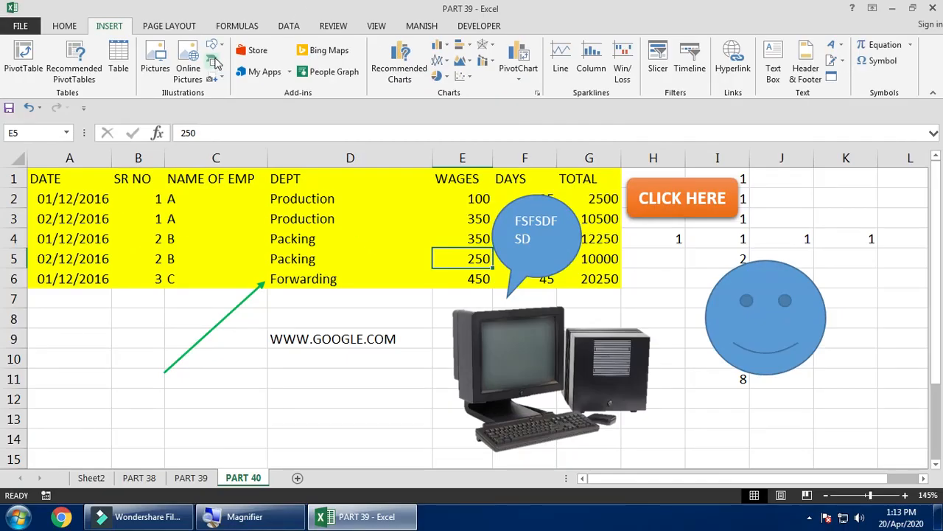
click(213, 64)
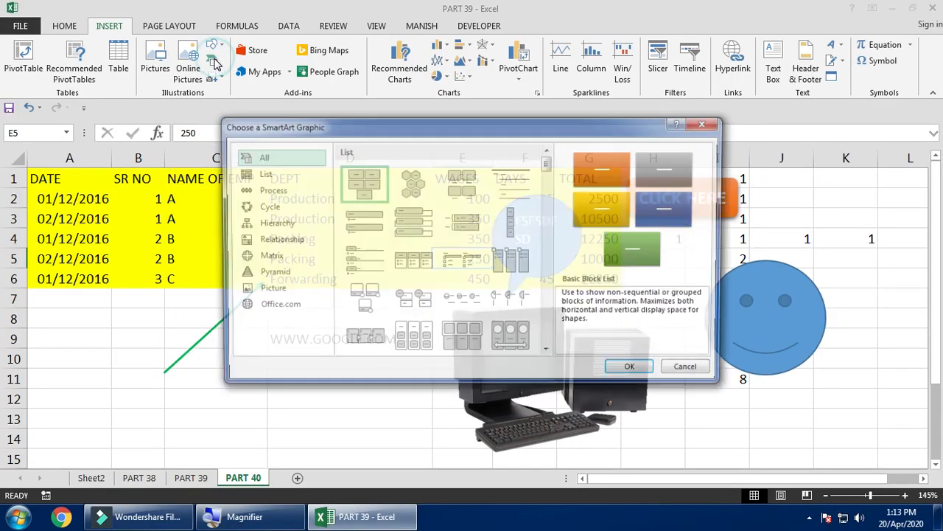
click(274, 176)
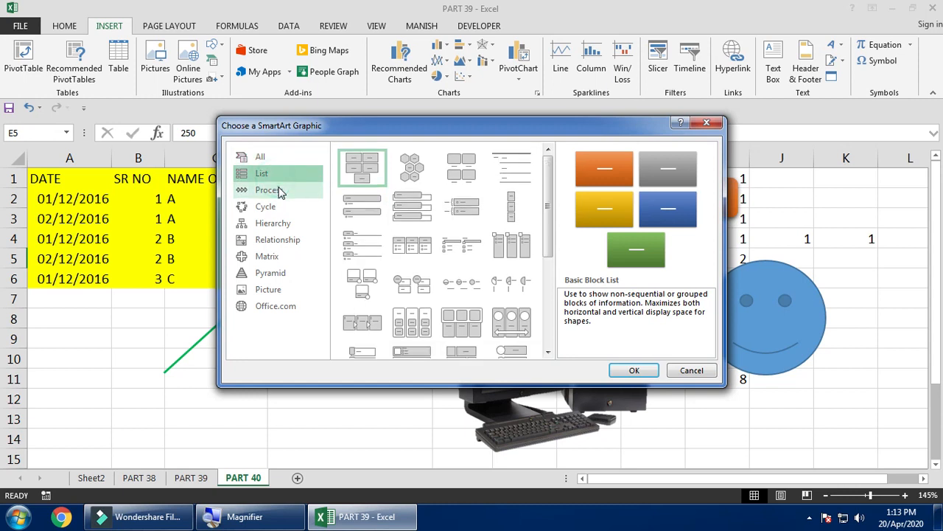
click(271, 190)
click(284, 208)
click(362, 167)
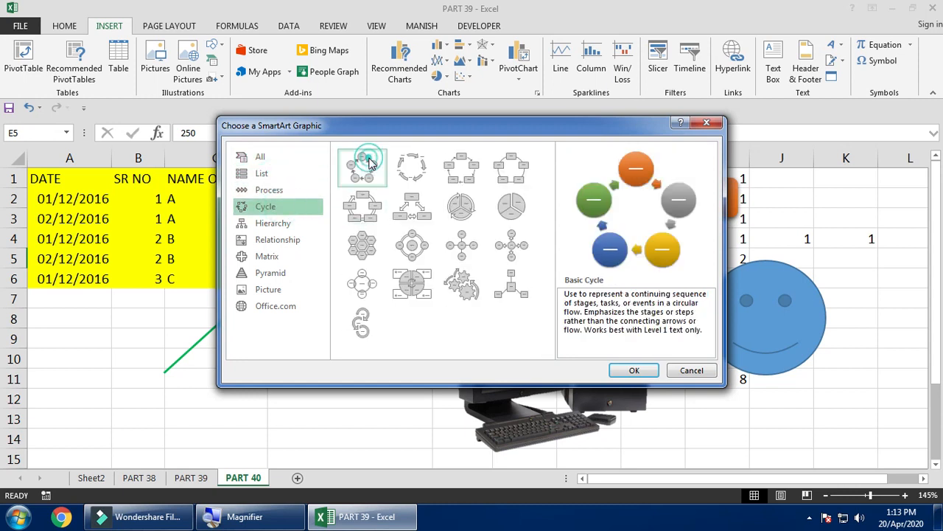
Step: Insert a SmartArt graphic with the Circle Picture Hierarchy layout from the Hierarchy category
click(297, 221)
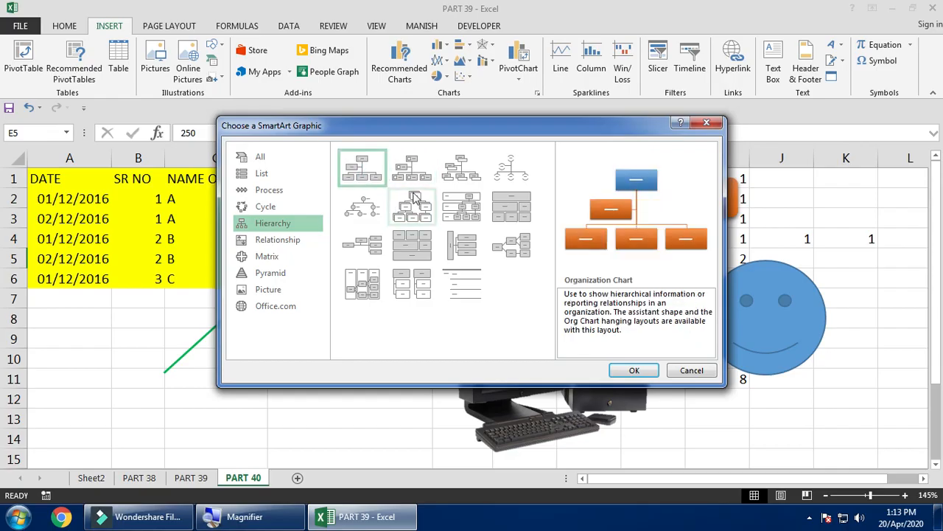
click(362, 206)
click(280, 193)
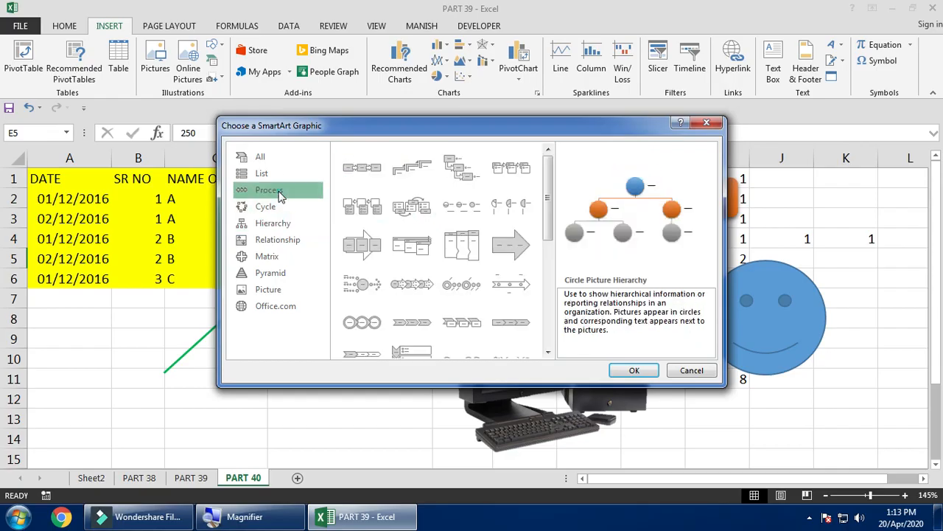
click(284, 206)
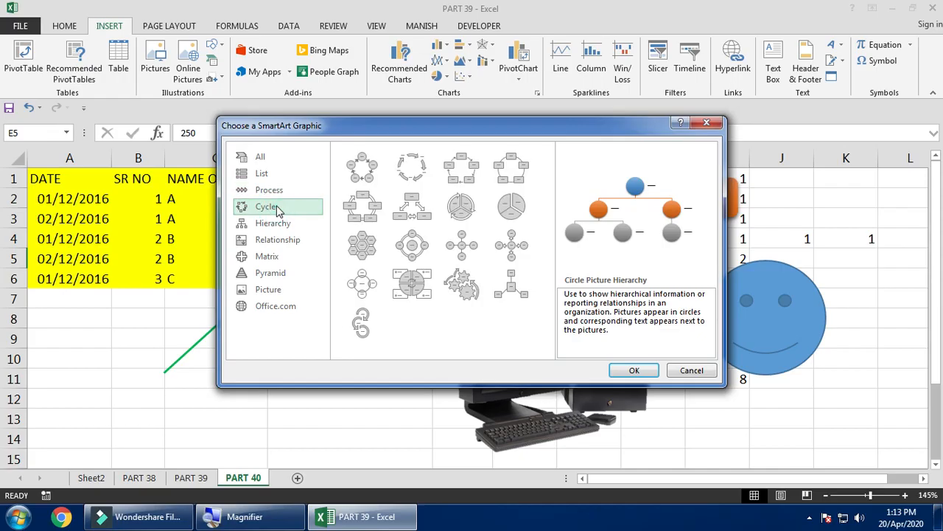
click(288, 196)
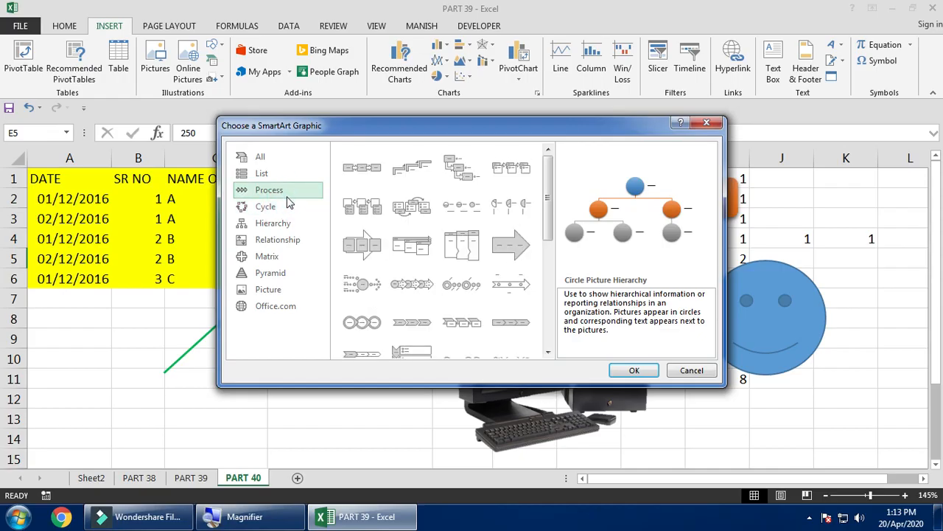
click(288, 206)
click(286, 194)
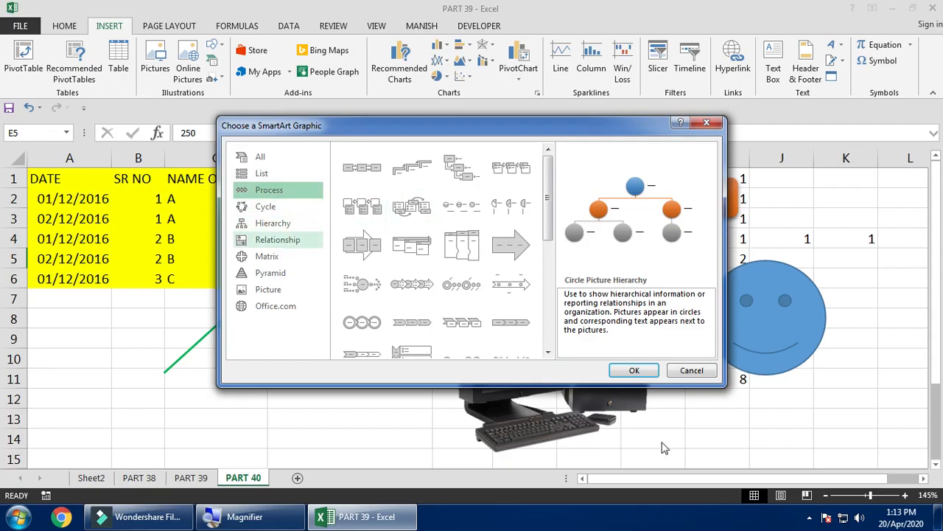
click(633, 370)
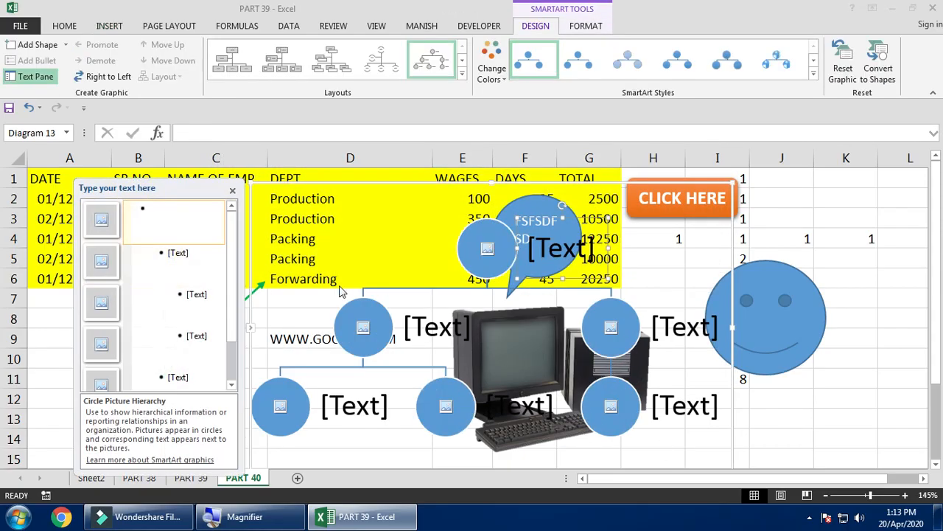
Step: Enter "DSF" as the SmartArt's top-level text and "SDFSD" for both its first second-level item and that item's first sub-item
drag(133, 192, 334, 188)
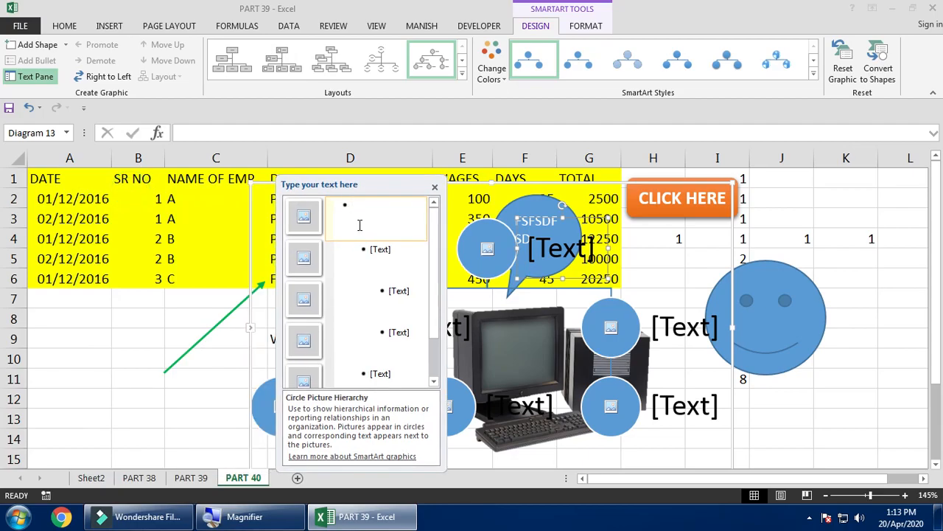
text(DSF)
click(379, 251)
text(SDF)
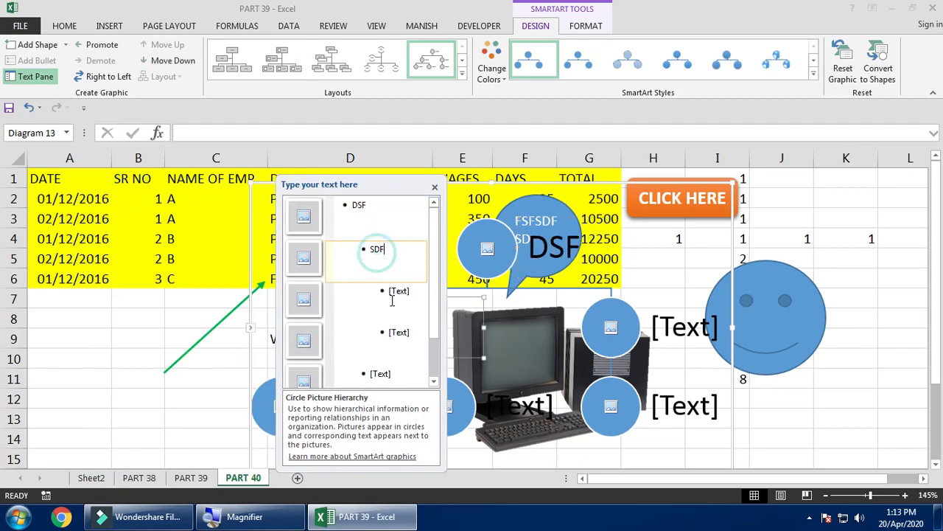
text(SD)
click(409, 292)
text(SDFSD)
Step: Fill the remaining SmartArt text with "SDF" for the other second-level item, "SDFSD" beneath it, and "DSFDS" for the first branch's second sub-item
click(382, 372)
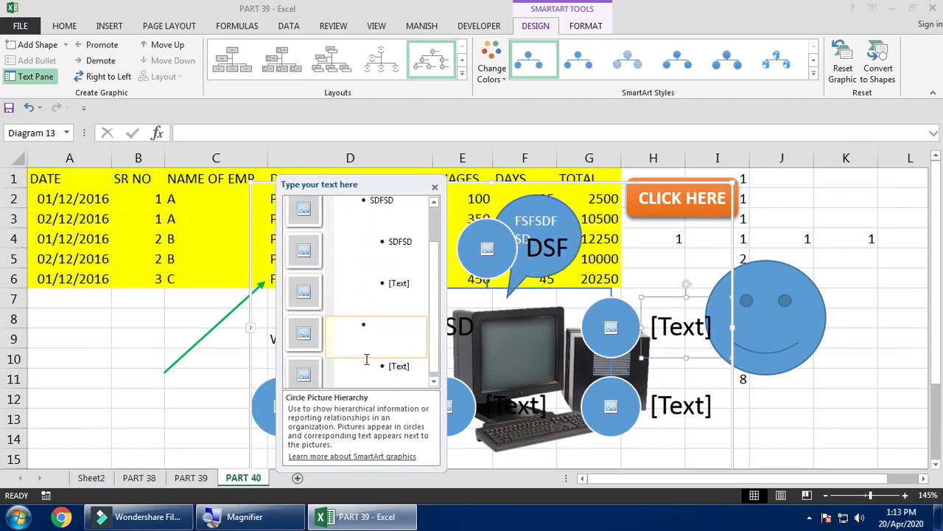
text(F)
click(399, 366)
text(SDFSD)
click(398, 280)
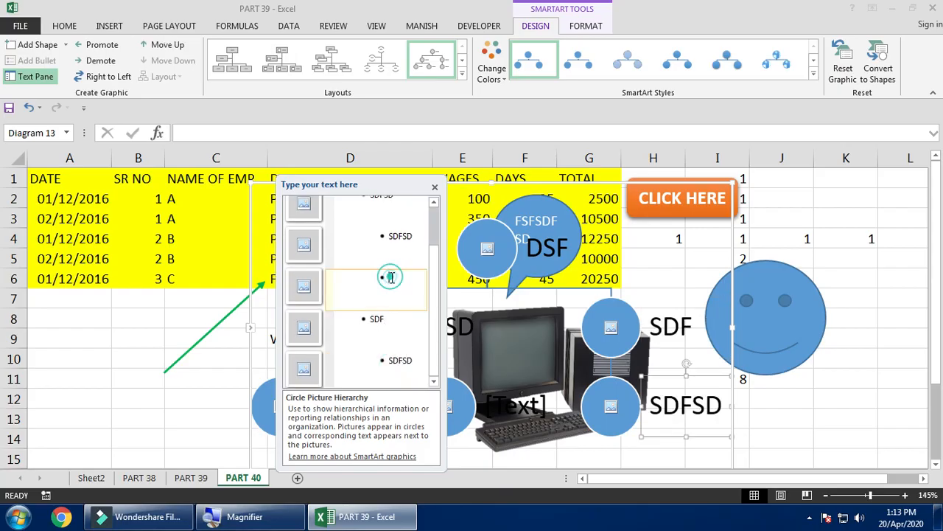
text(DSFDS)
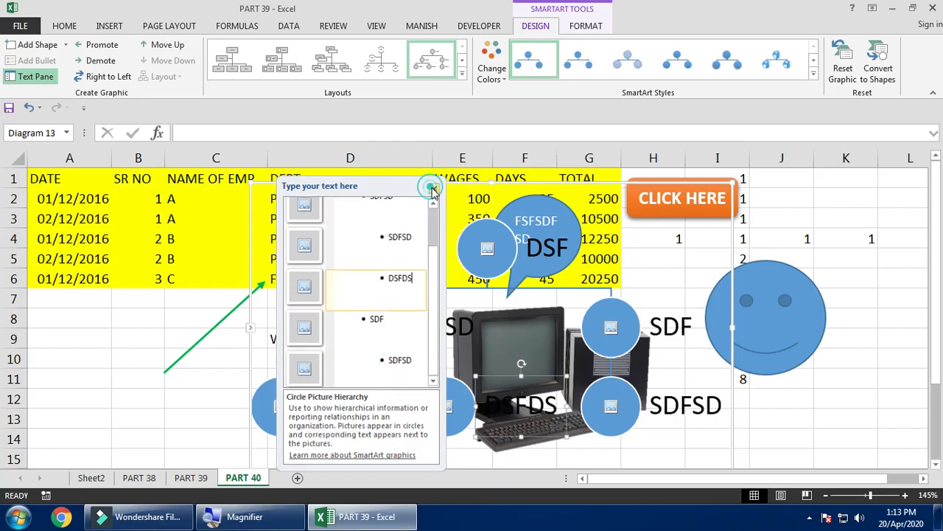
Step: Close the SmartArt text entry and move the hierarchy graphic down to start around row 8, across columns A to F
click(434, 188)
drag(389, 184, 213, 313)
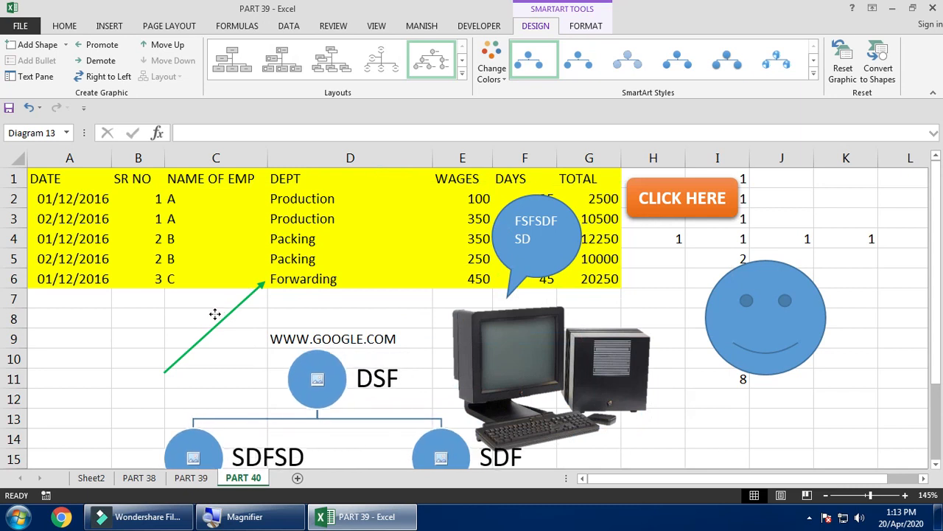
scroll(252, 295, down, 3)
scroll(251, 294, up, 1)
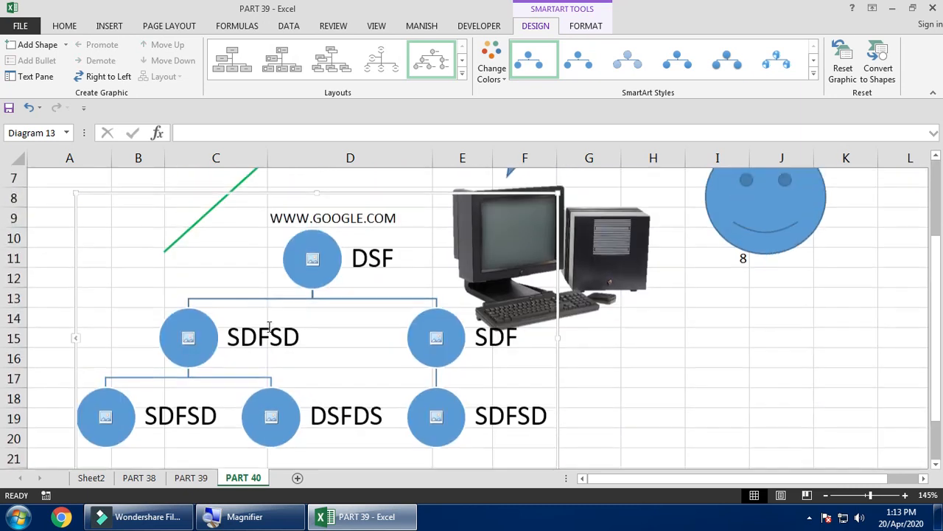
Step: Fill the top circle of the hierarchy, beside "DSF", with a portrait picture from a file
click(312, 262)
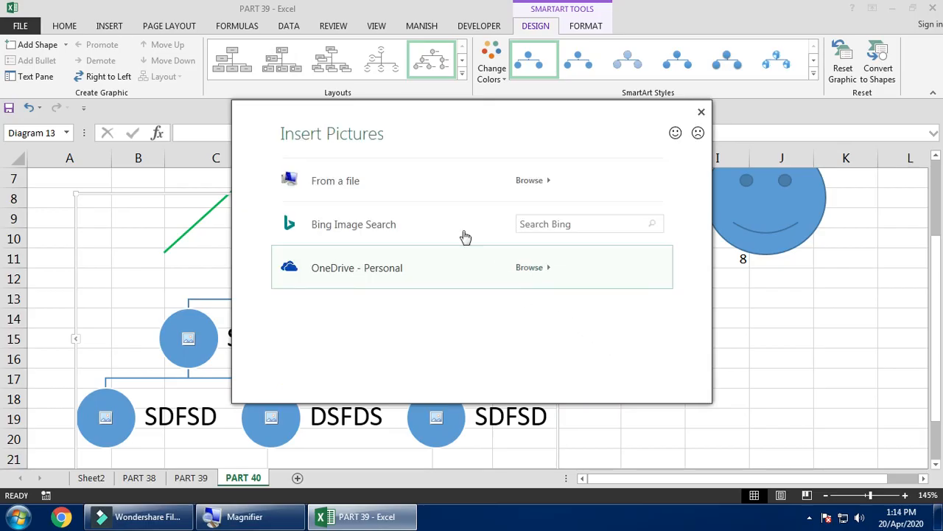
click(362, 183)
scroll(508, 309, down, 1)
double_click(509, 317)
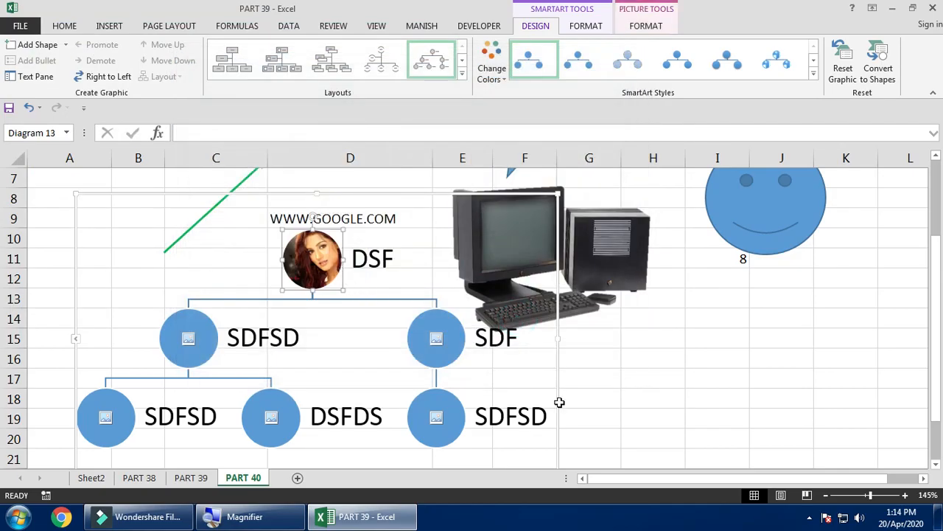
Step: Move the hierarchy graphic further down and toward column A, and delete it from the sheet
drag(558, 400, 508, 434)
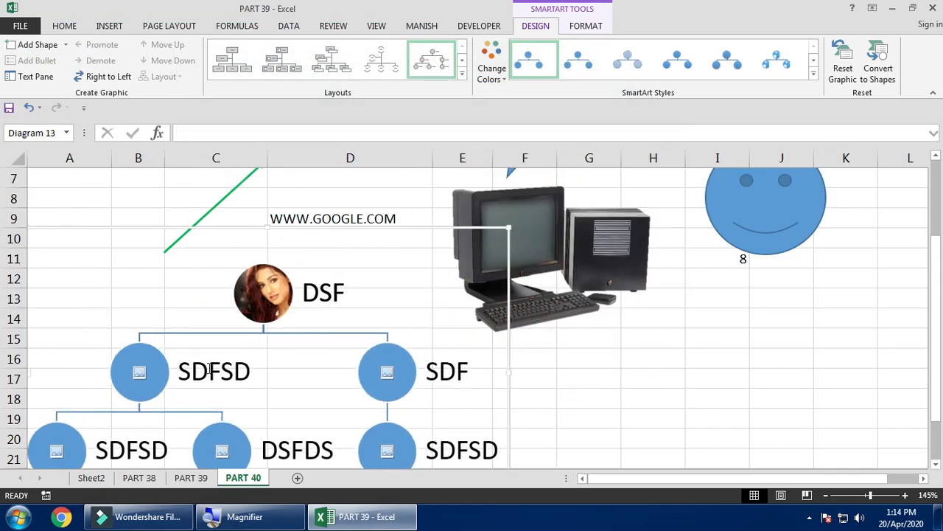
click(508, 383)
click(508, 391)
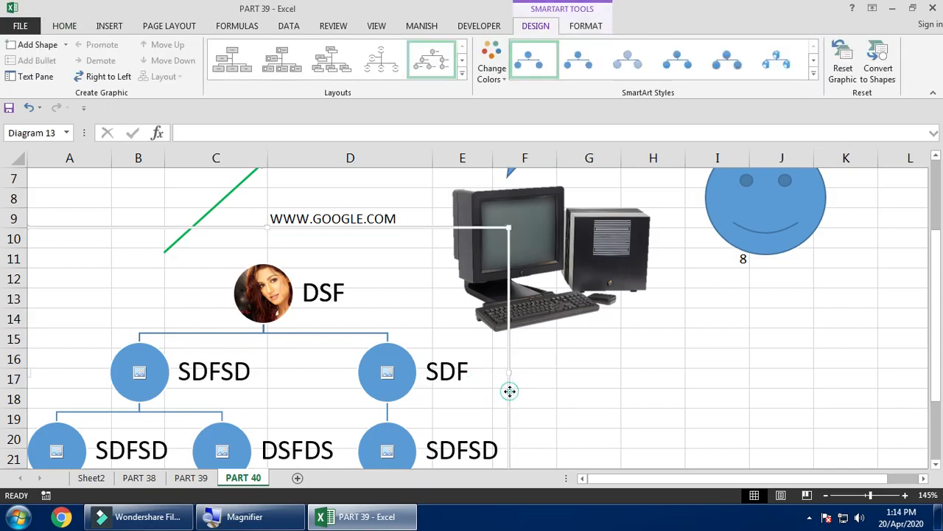
key(Delete)
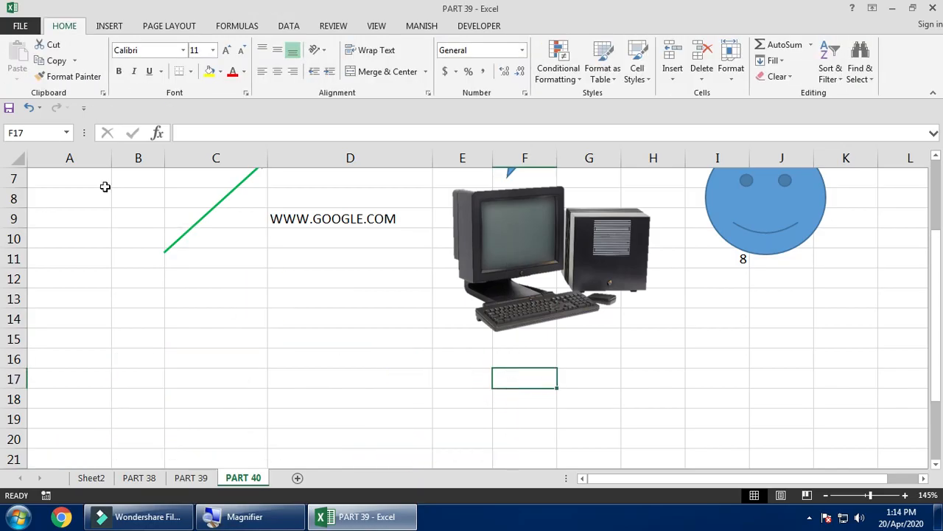
Step: Browse the Hierarchy and Cycle SmartArt layouts again and leave without inserting a graphic
click(110, 26)
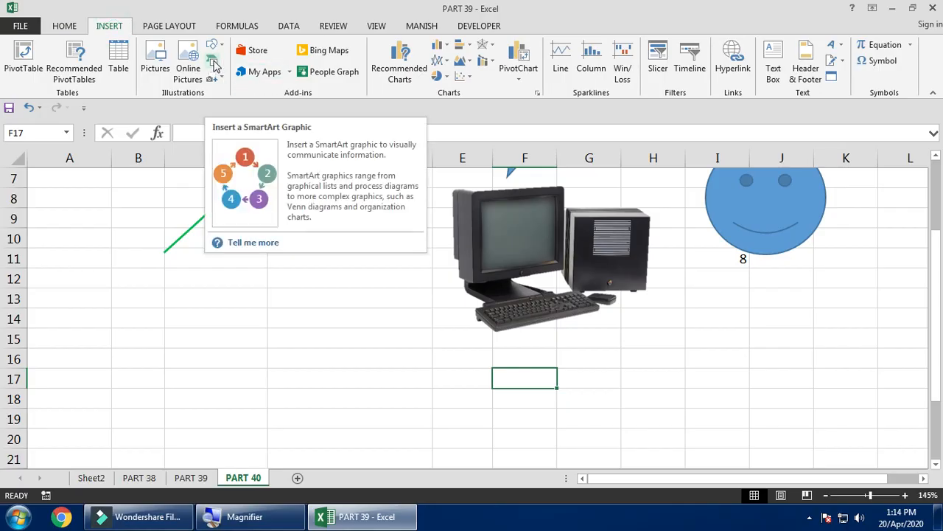
click(213, 65)
key(Escape)
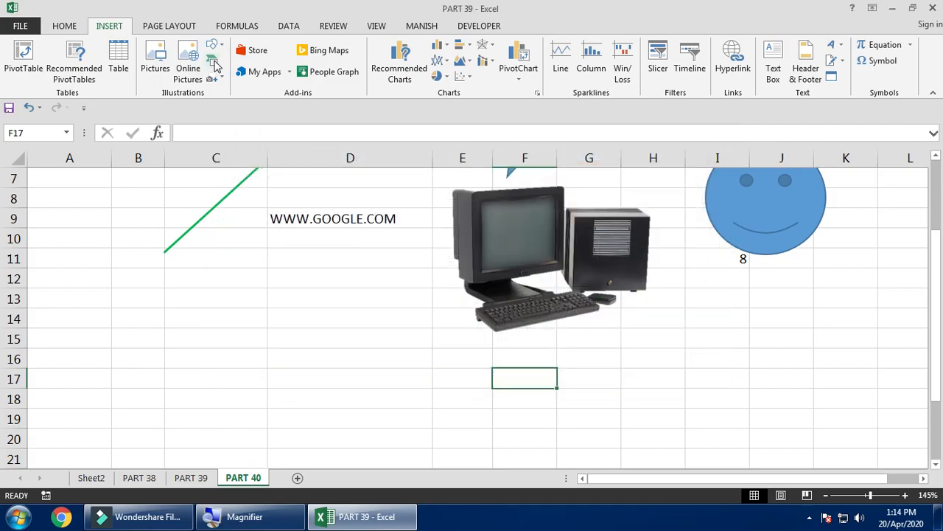
click(212, 59)
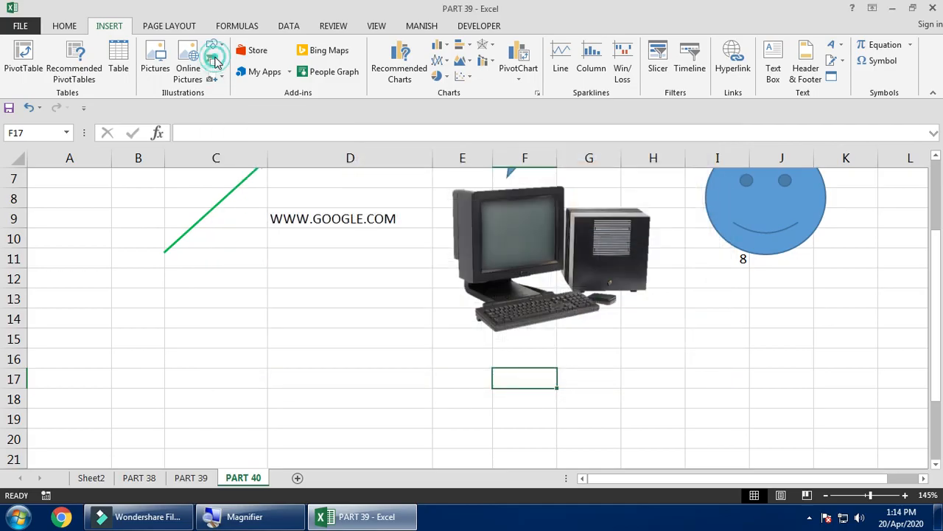
click(274, 223)
click(276, 208)
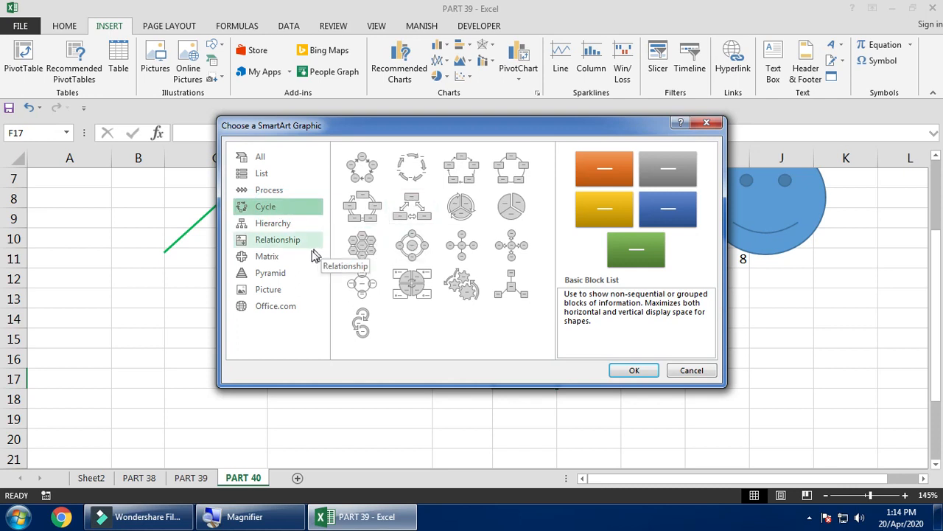
key(Escape)
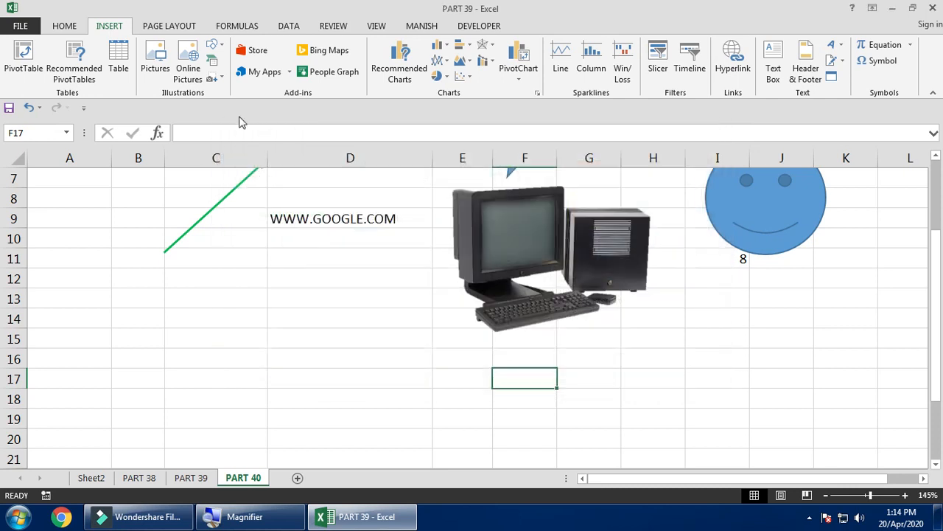
Step: Try to start a Screen Clipping capture
click(221, 78)
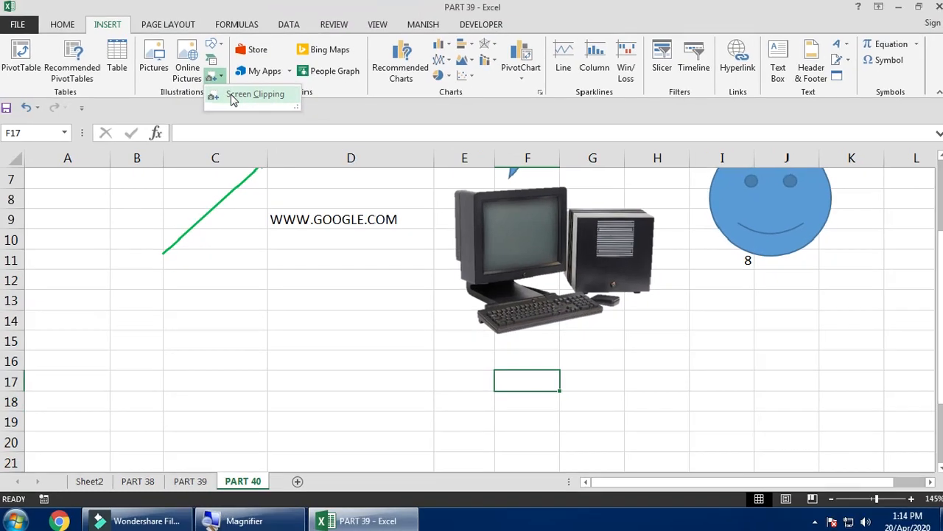
click(233, 96)
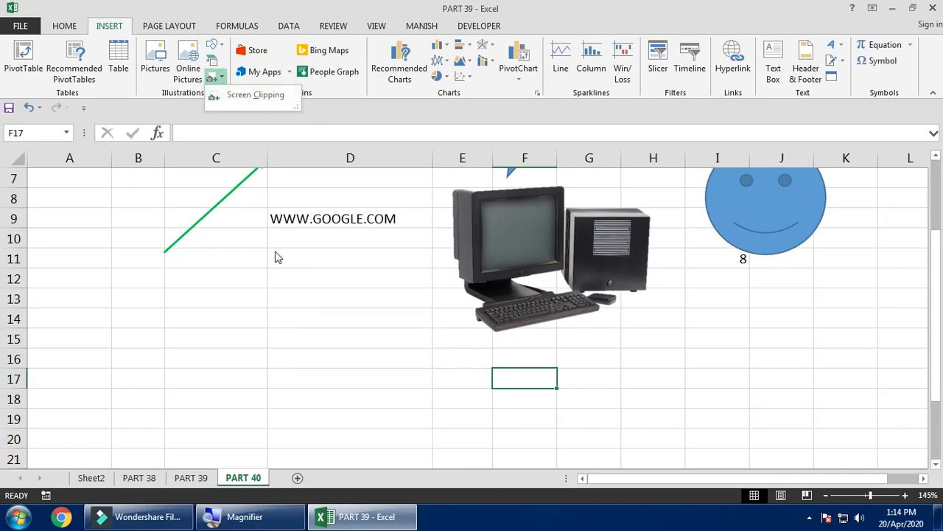
Step: Move the oval callout over the smiley face and delete both shapes
scroll(265, 299, up, 2)
mouse_move(572, 255)
mouse_down()
mouse_move(635, 317)
mouse_move(806, 383)
mouse_up()
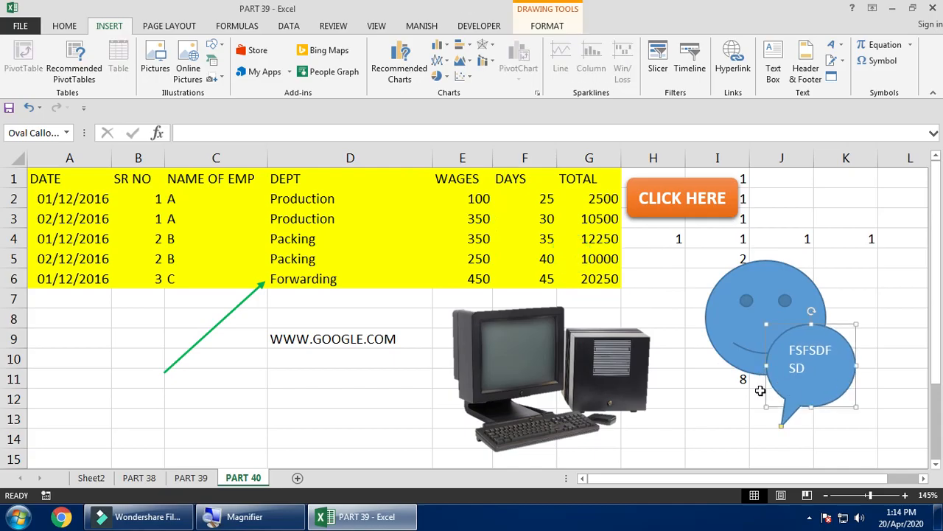
key(Delete)
click(737, 354)
key(Delete)
Step: Delete the computer picture and the orange CLICK HERE button
click(599, 377)
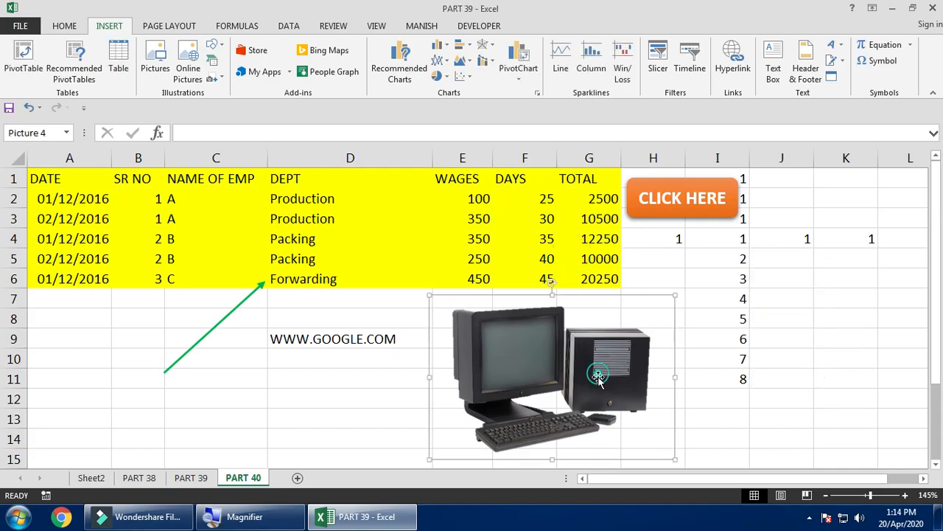
key(Delete)
click(640, 216)
key(Delete)
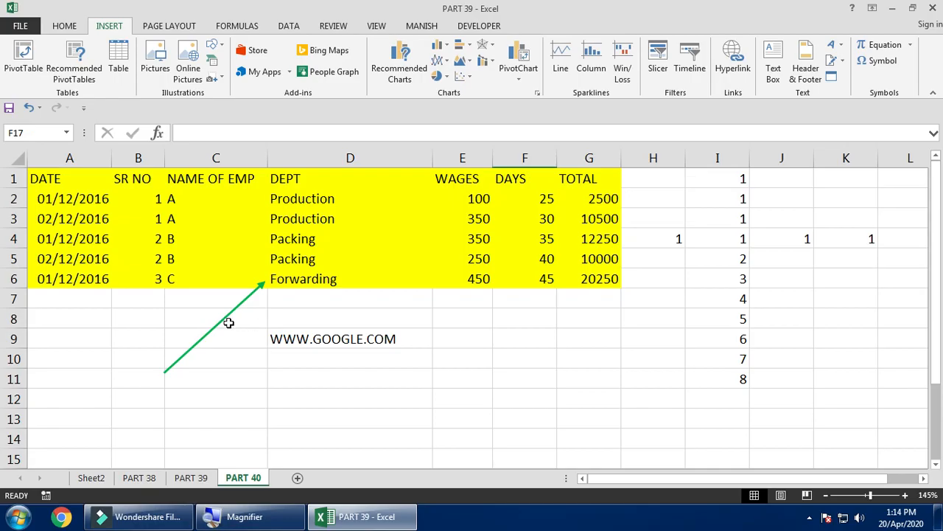
Step: Move the green arrow to columns F and G below the table and delete it
click(228, 321)
drag(229, 321, 567, 349)
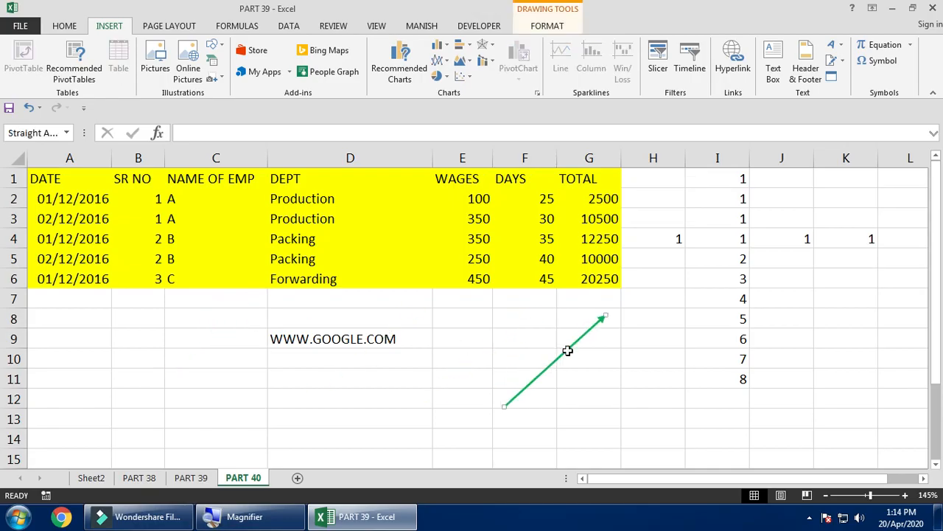
key(Delete)
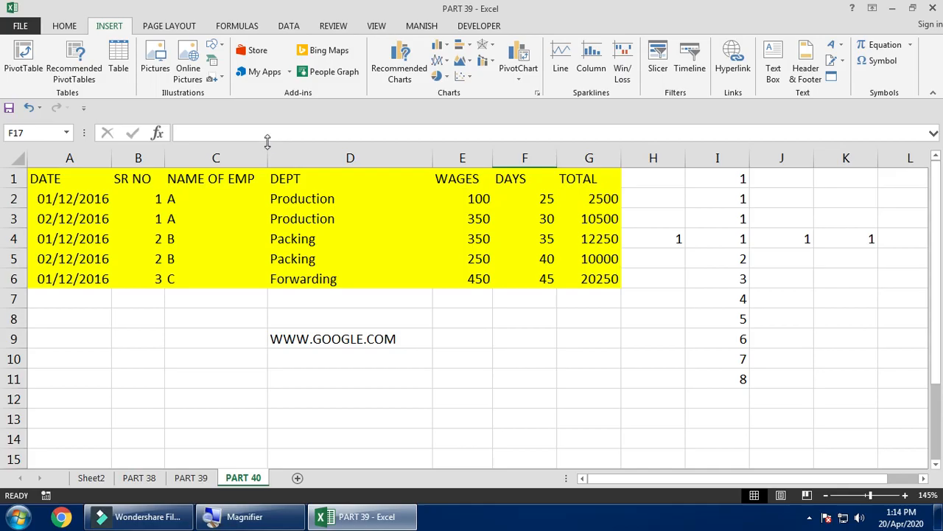
Step: Select the table range B1:D6, covering the SR NO, NAME OF EMP and DEPT columns
click(213, 78)
click(210, 204)
click(162, 177)
drag(208, 204, 364, 270)
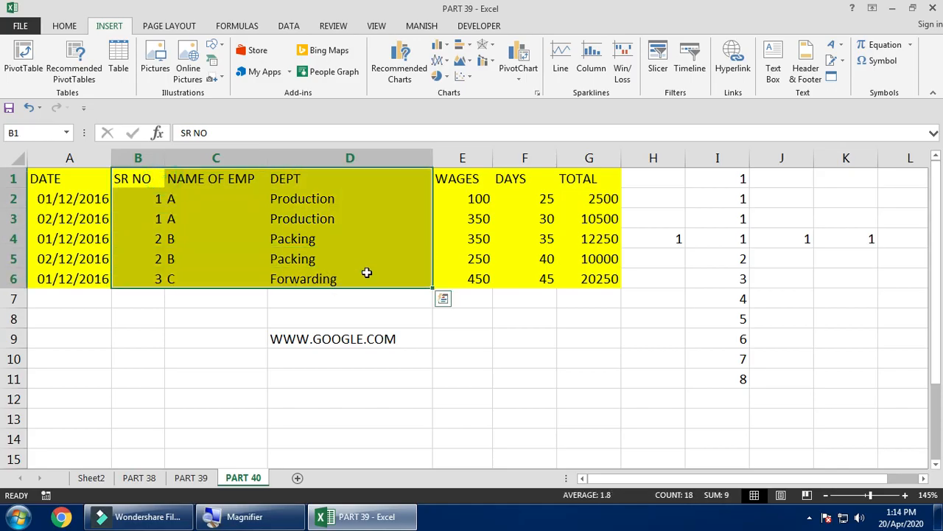
Step: Insert a screen clipping of the first desktop icons, move it on the worksheet and delete it
click(213, 78)
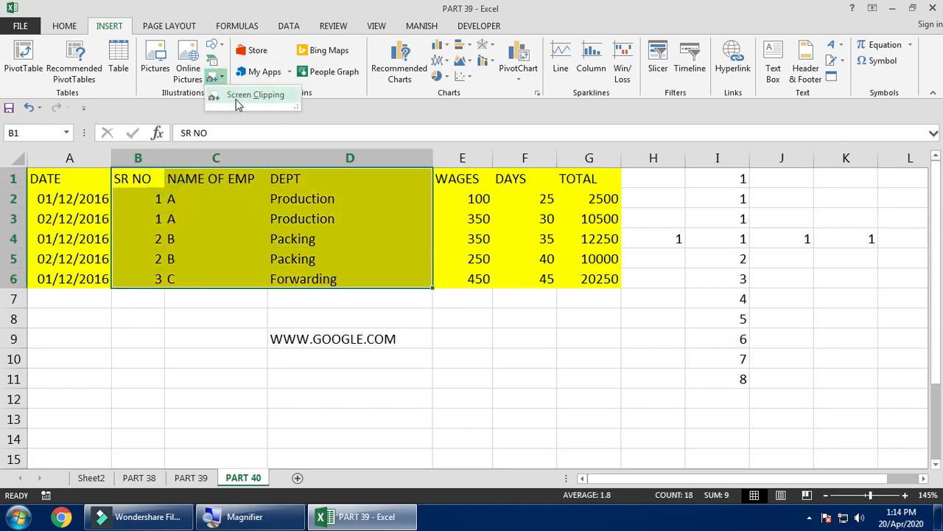
click(243, 95)
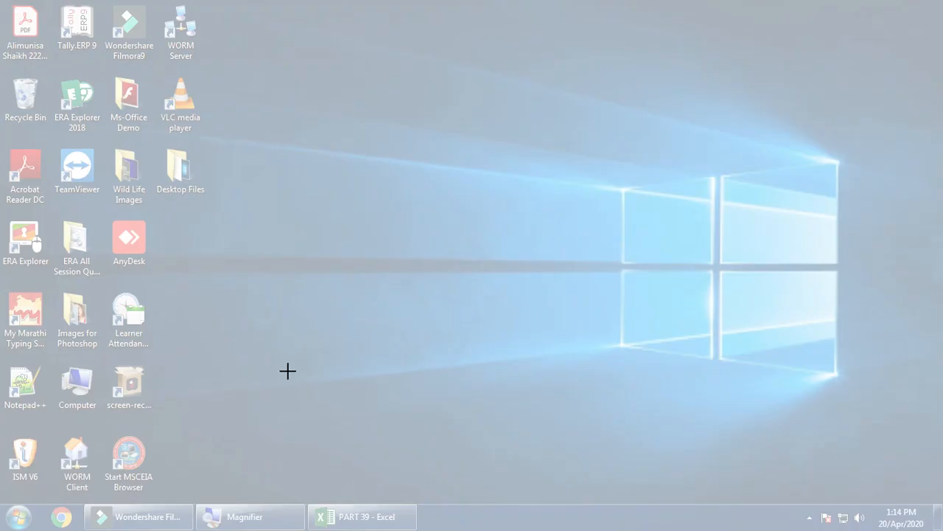
drag(5, 2, 235, 71)
drag(348, 211, 654, 338)
key(Delete)
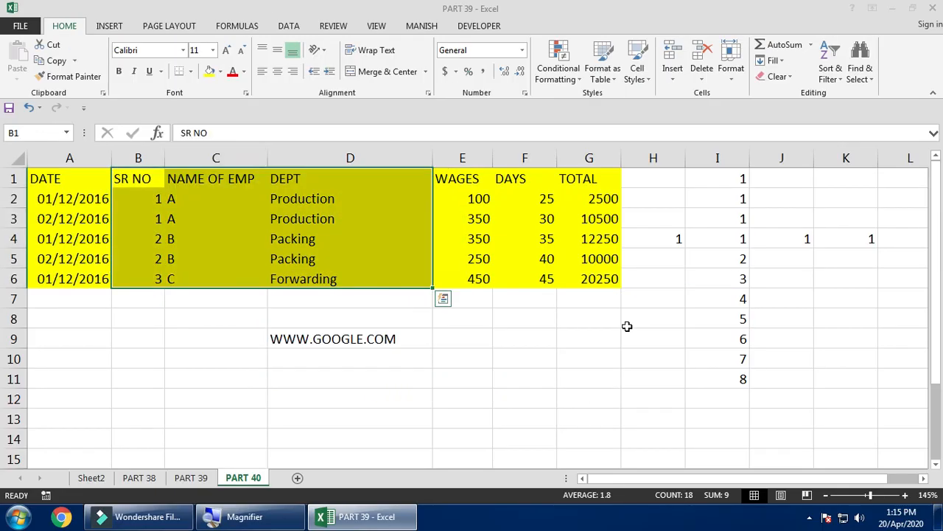
click(314, 246)
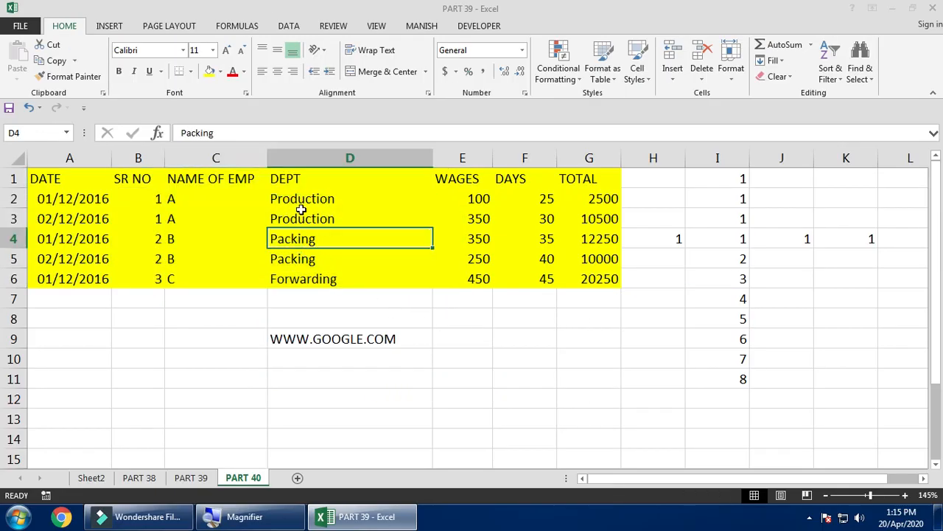
click(346, 337)
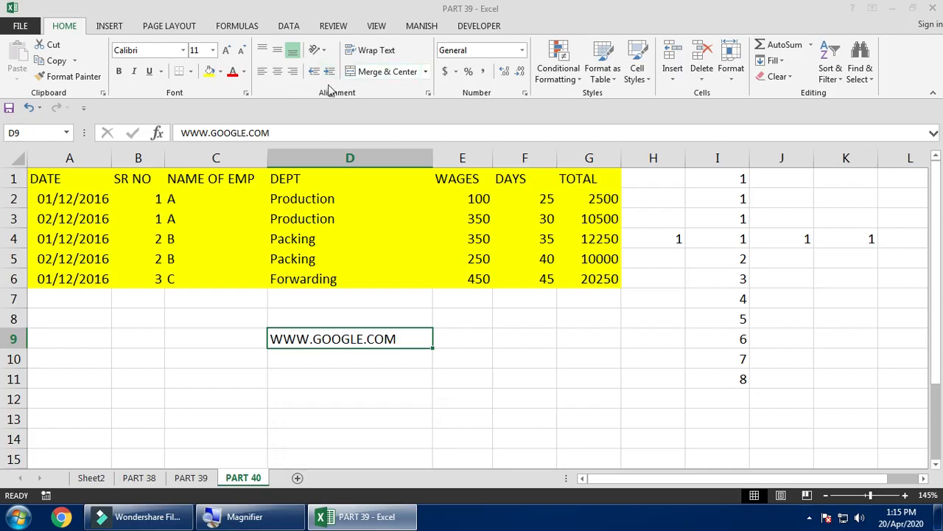
click(109, 26)
click(220, 77)
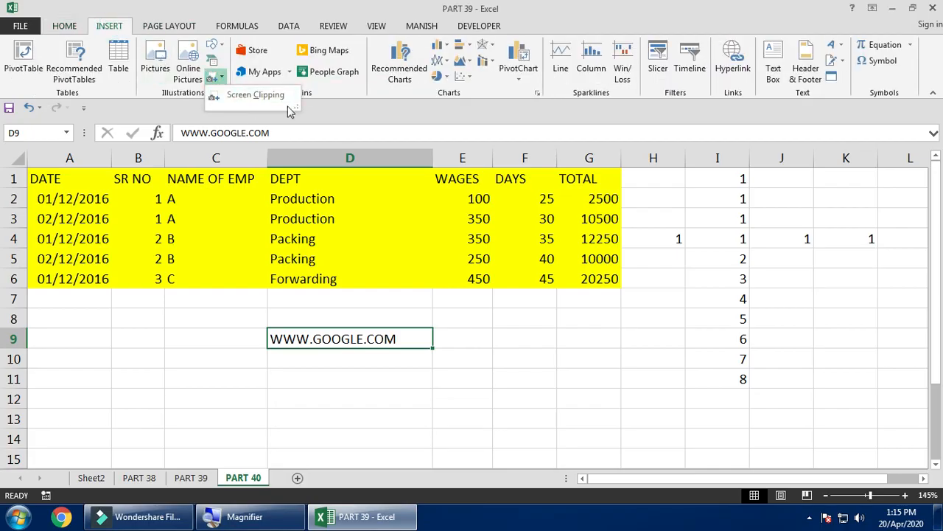
drag(298, 107, 333, 209)
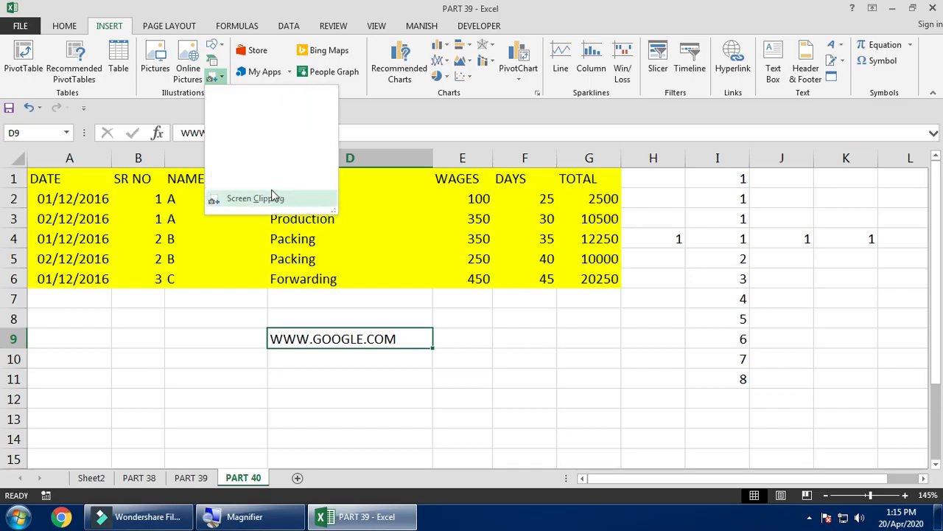
click(265, 200)
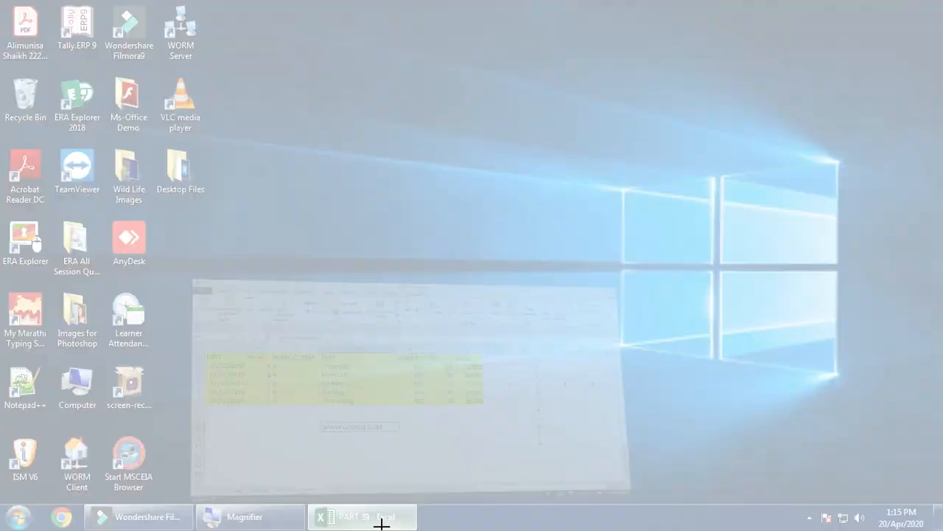
click(375, 522)
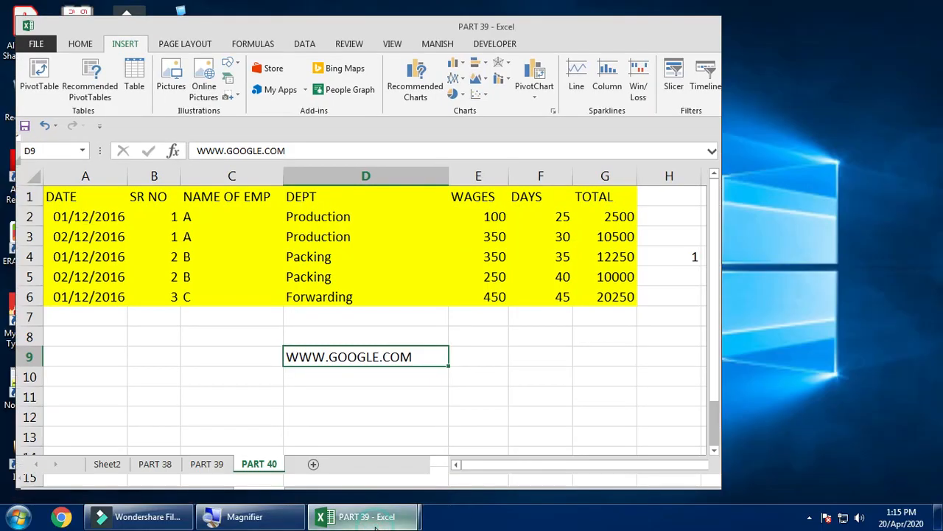
click(375, 521)
click(376, 520)
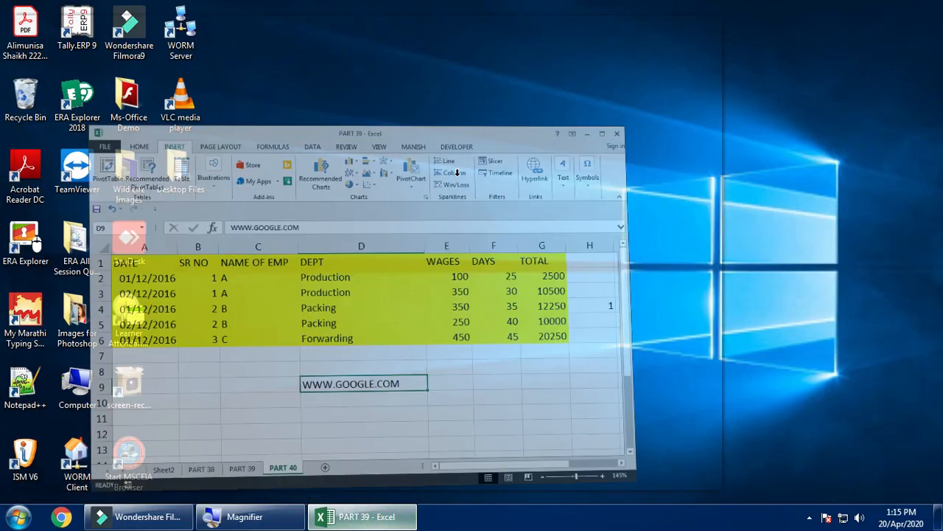
click(691, 26)
Step: Insert a screen clipping of the SR NO, NAME OF EMP and DEPT columns in rows 1 to 6
click(216, 78)
click(243, 95)
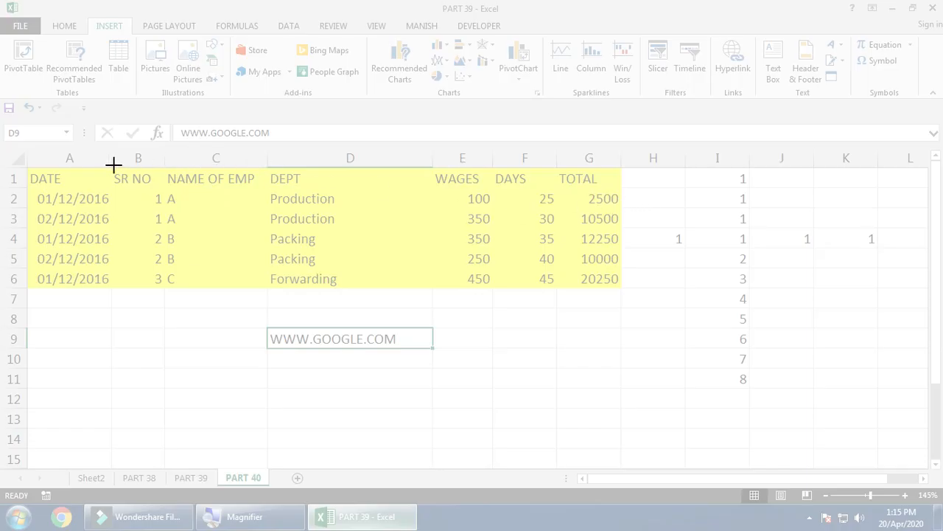
drag(109, 166, 425, 289)
Step: Shrink the table clipping and place it below the table, across rows 8 to 13, and deselect it
drag(418, 383, 317, 335)
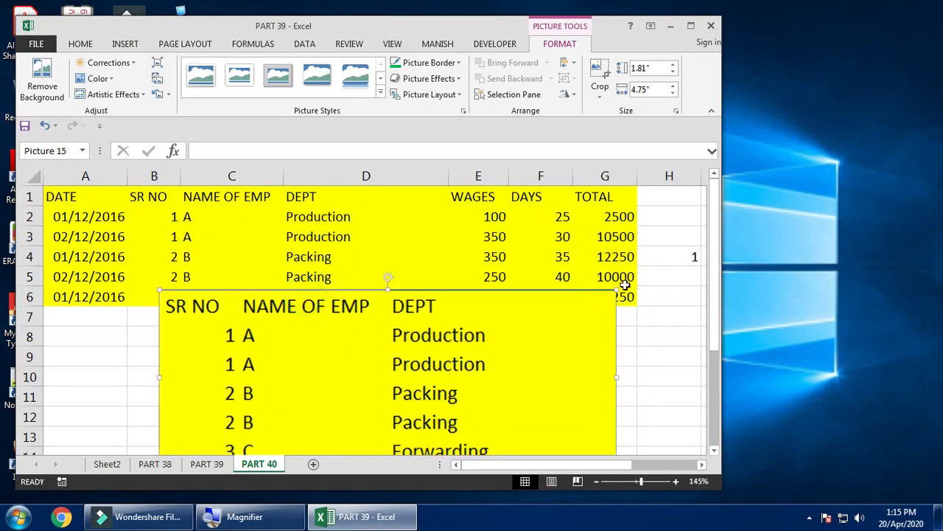
drag(618, 293, 446, 353)
drag(351, 400, 393, 376)
click(528, 373)
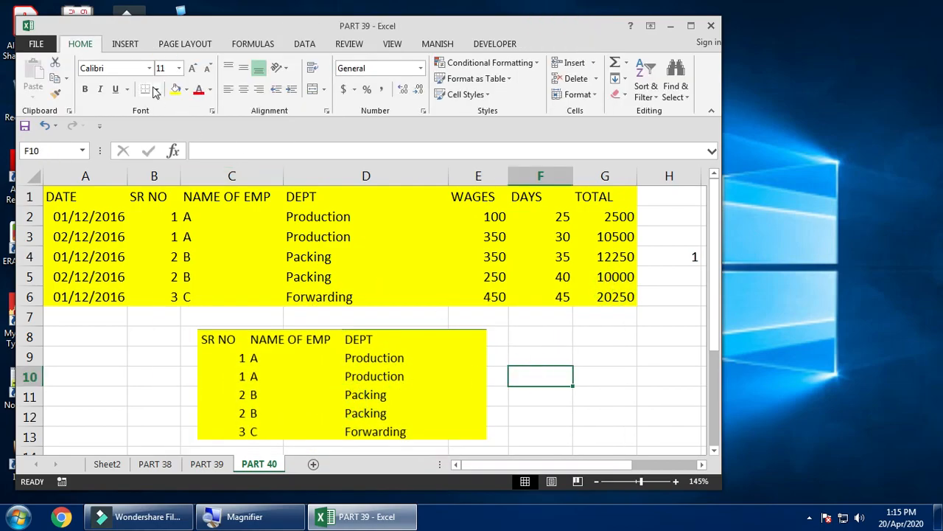
Step: Maximize the workbook window and insert a screen clipping of the desktop icons, about 6.3 inches high and 8.8 inches wide
click(695, 28)
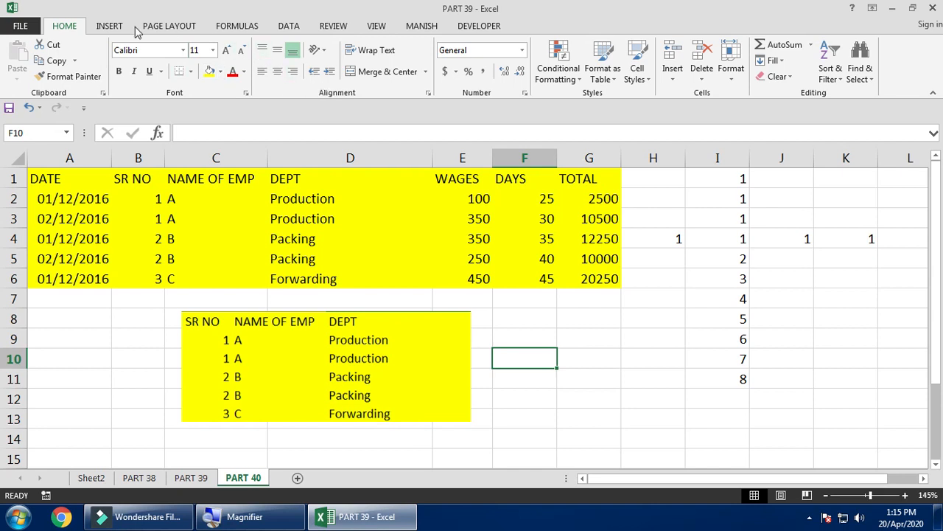
click(112, 26)
click(213, 76)
click(240, 96)
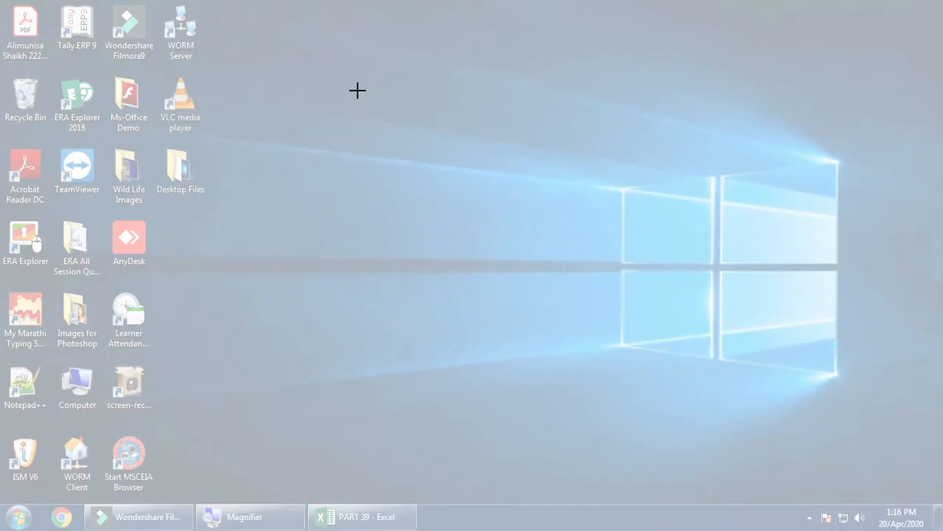
drag(0, 4, 579, 423)
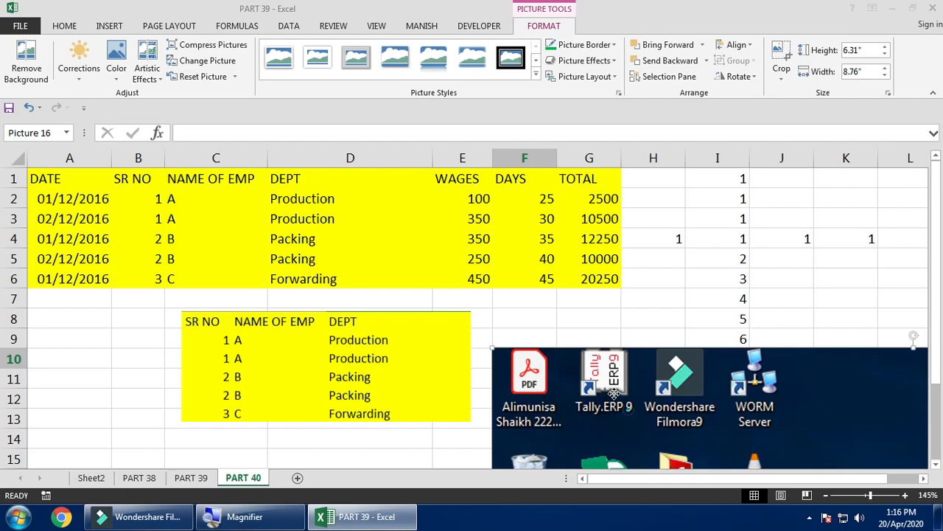
Step: Delete the desktop icons clipping and the table clipping from the worksheet
drag(561, 389, 566, 344)
key(Delete)
click(414, 359)
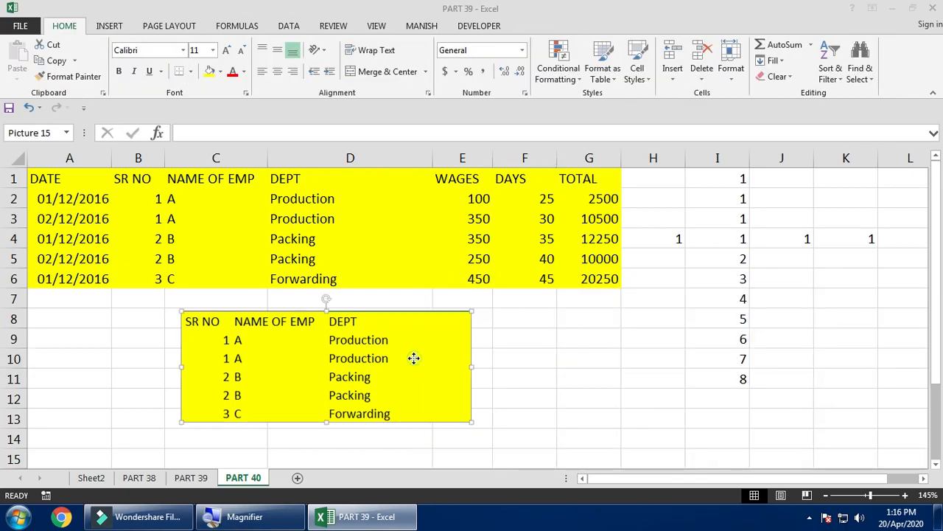
key(Delete)
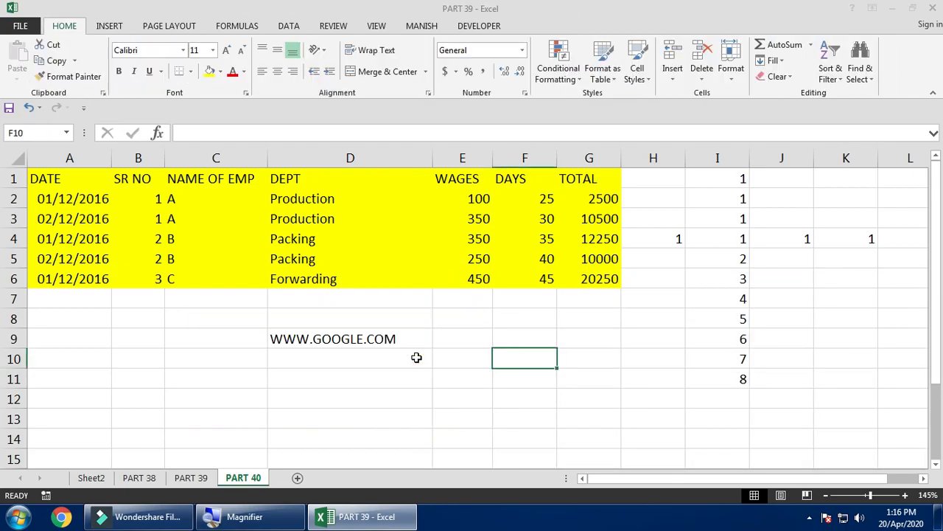
click(111, 25)
click(219, 79)
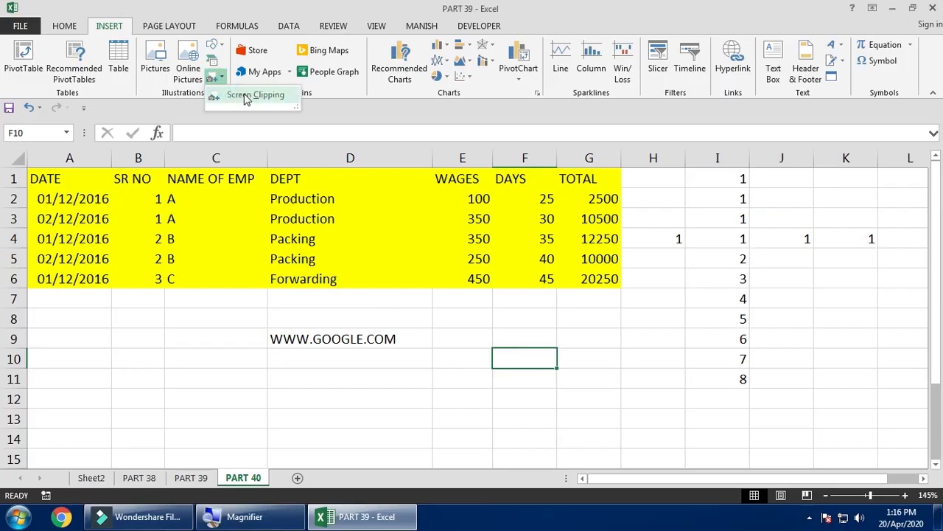
click(248, 96)
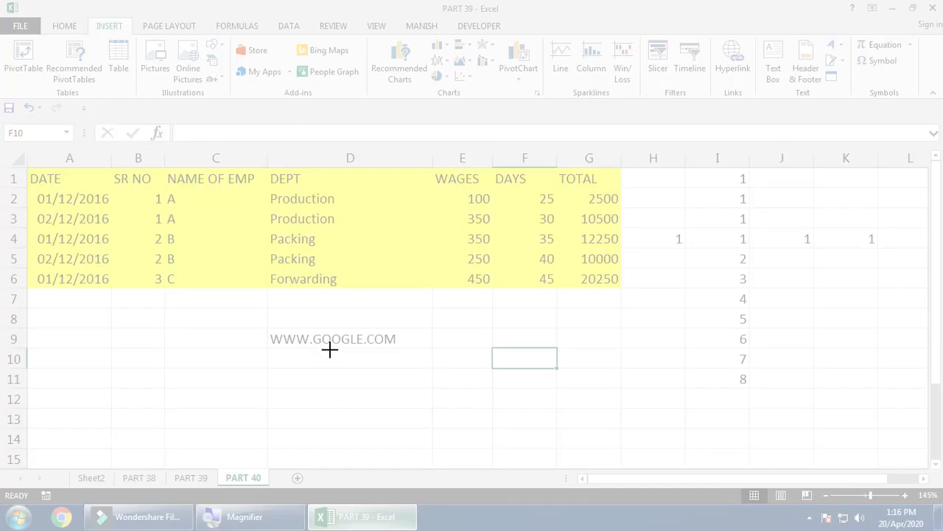
drag(264, 324, 410, 355)
drag(590, 395, 510, 362)
click(690, 25)
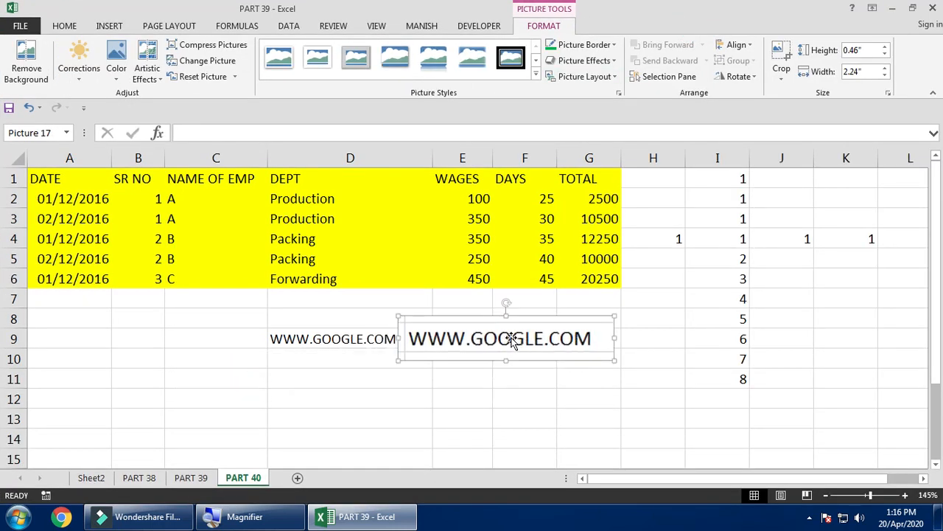
key(Delete)
click(109, 26)
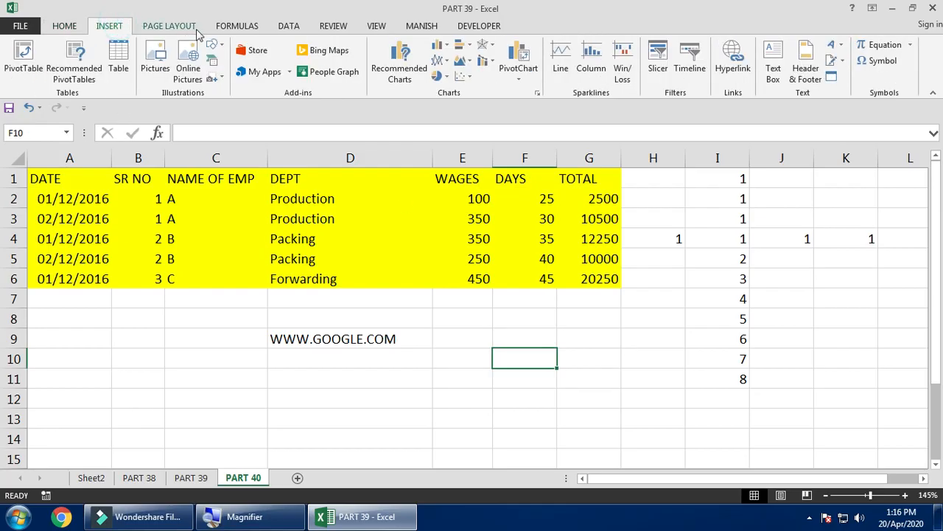